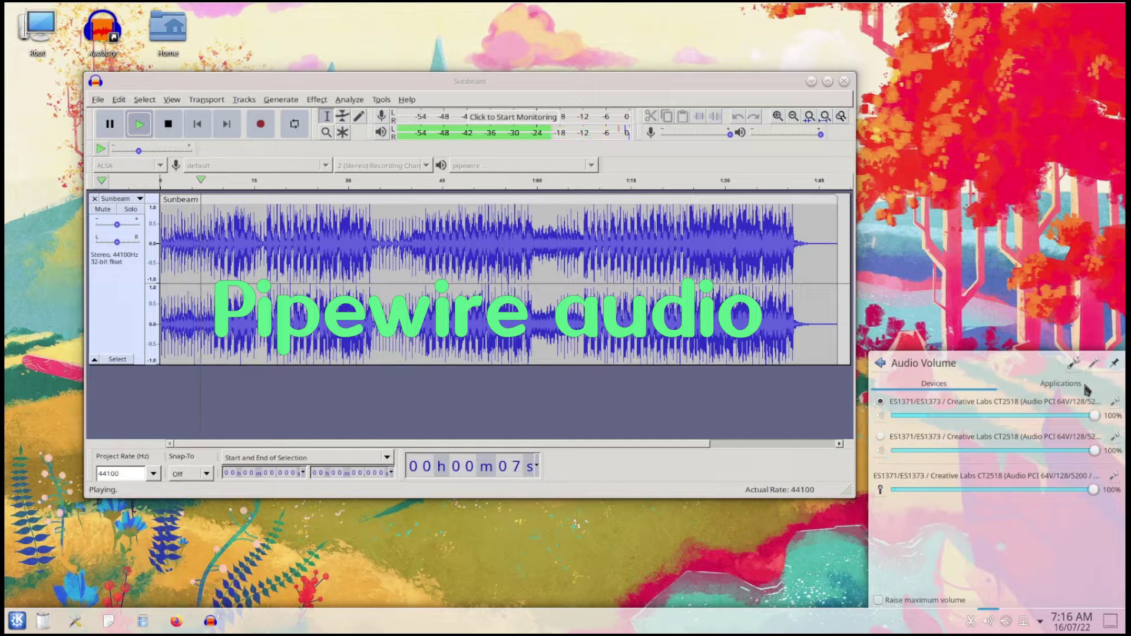
- Set the sound card profile to Pro Audio in pavucontrol's Configuration tab
left_click(1094, 363)
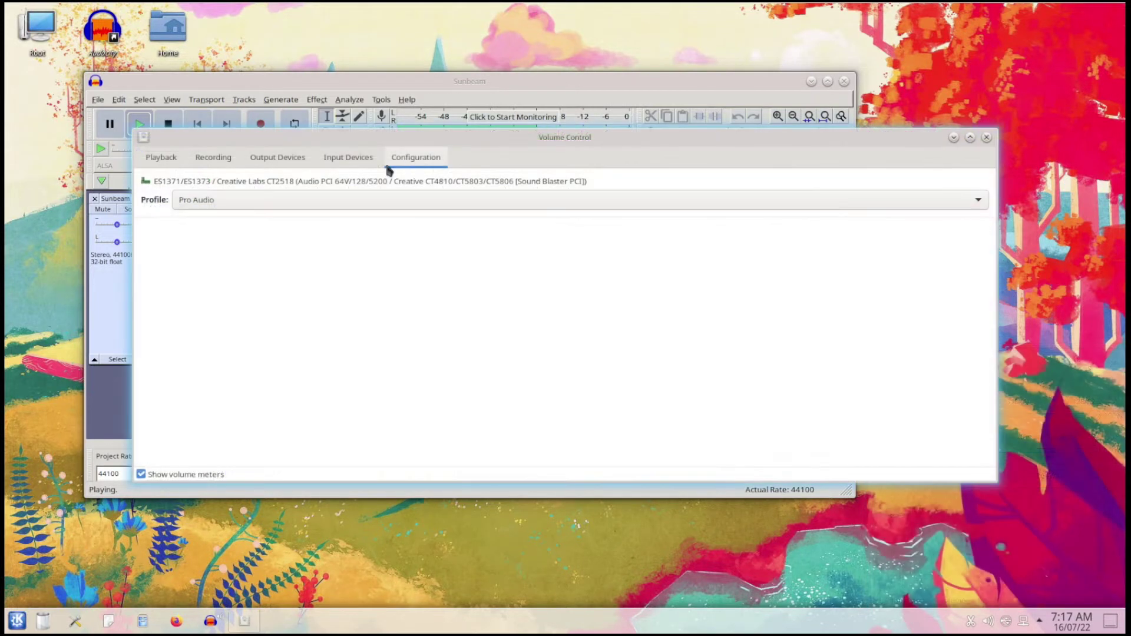
left_click(204, 200)
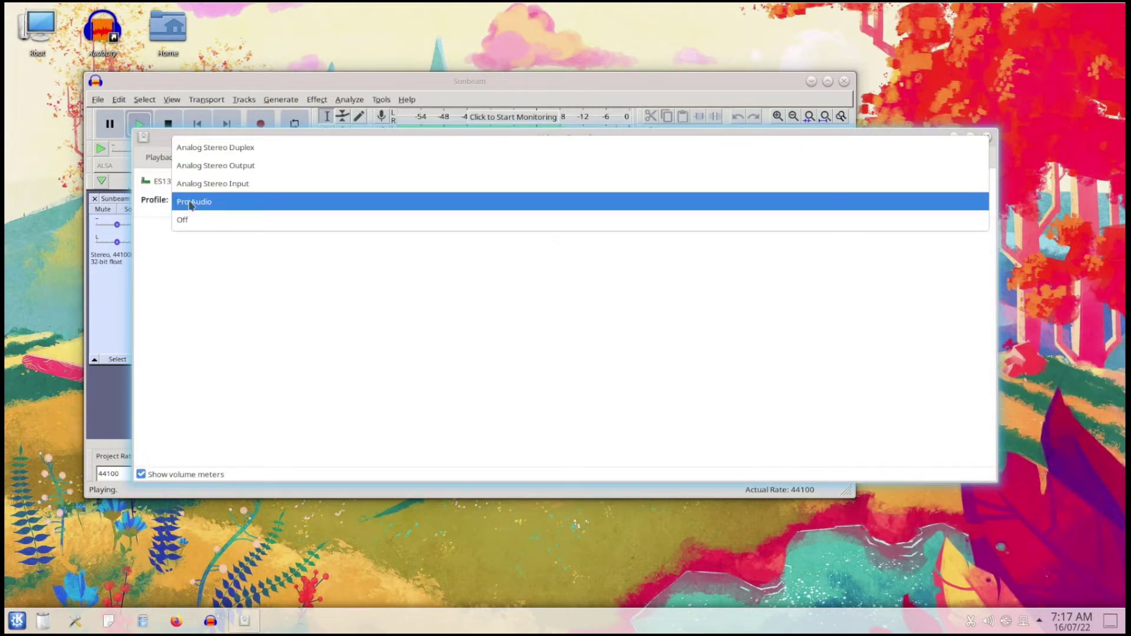
left_click(231, 293)
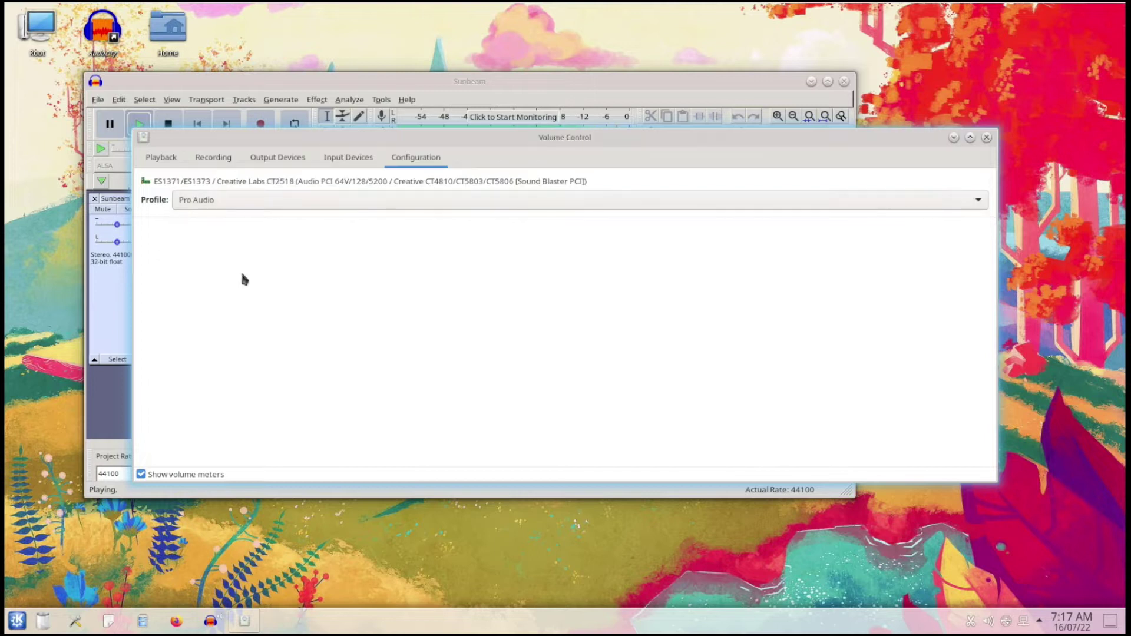
left_click(161, 157)
- Close pavucontrol and check the tray volume panel's Applications tab while Audacity plays
left_click(987, 137)
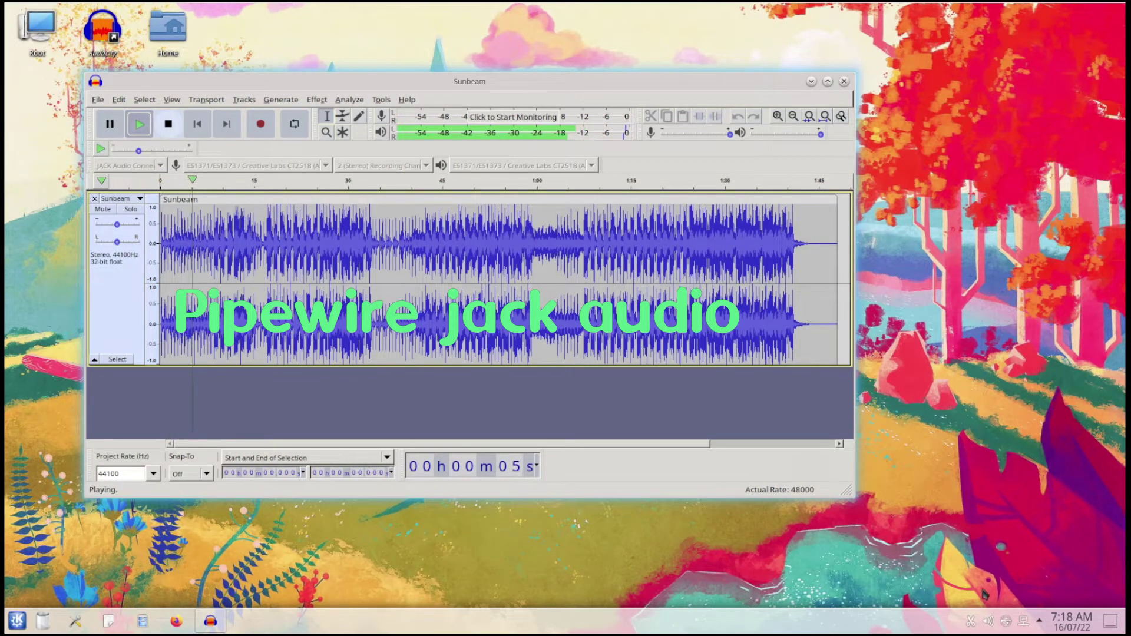
left_click(1006, 622)
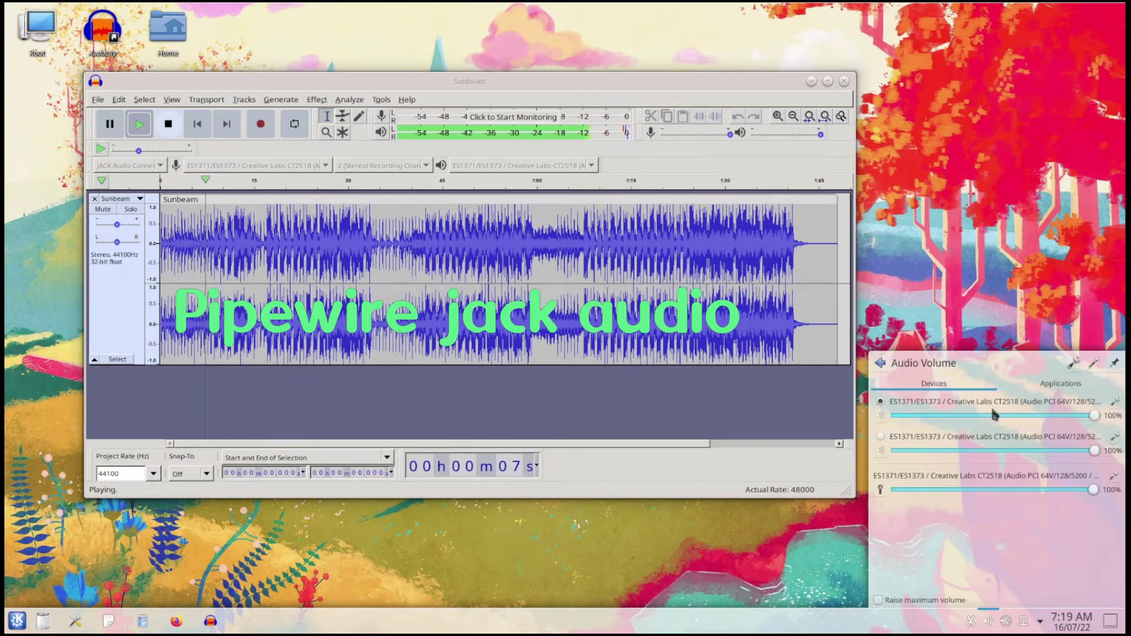
left_click(1056, 386)
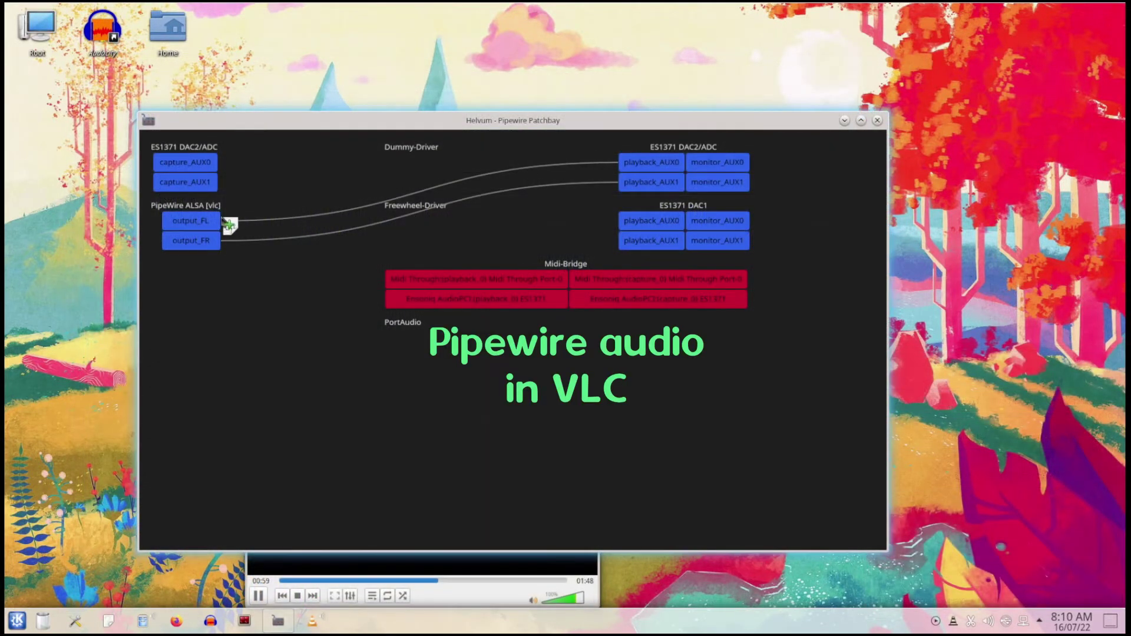
- Move VLC's output_FL and output_FR links from DAC2/ADC to ES1371 DAC1 playback_AUX0 and AUX1
mouse_move(229, 225)
left_mouse_down()
mouse_move(214, 221)
mouse_move(651, 220)
left_mouse_up()
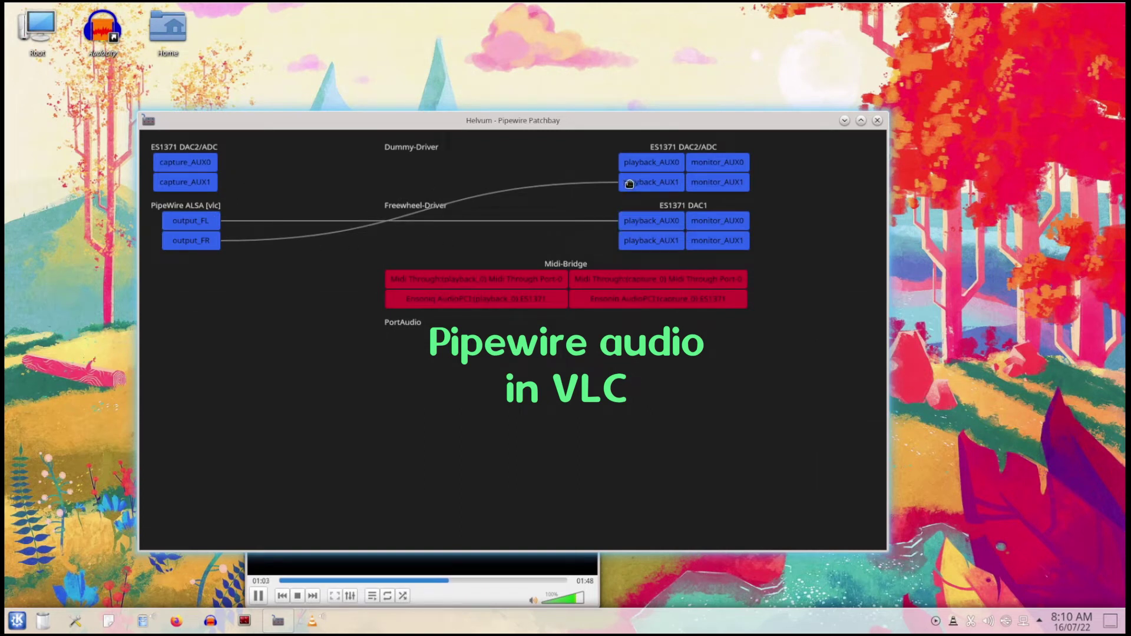
left_click_drag(629, 184, 210, 242)
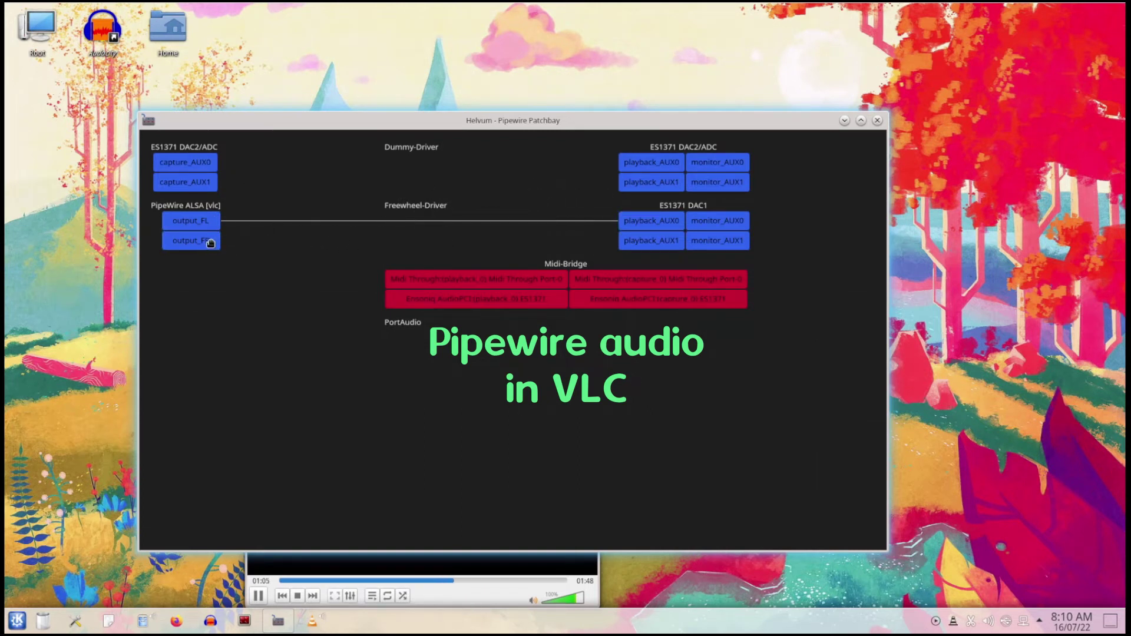
left_click_drag(211, 242, 633, 240)
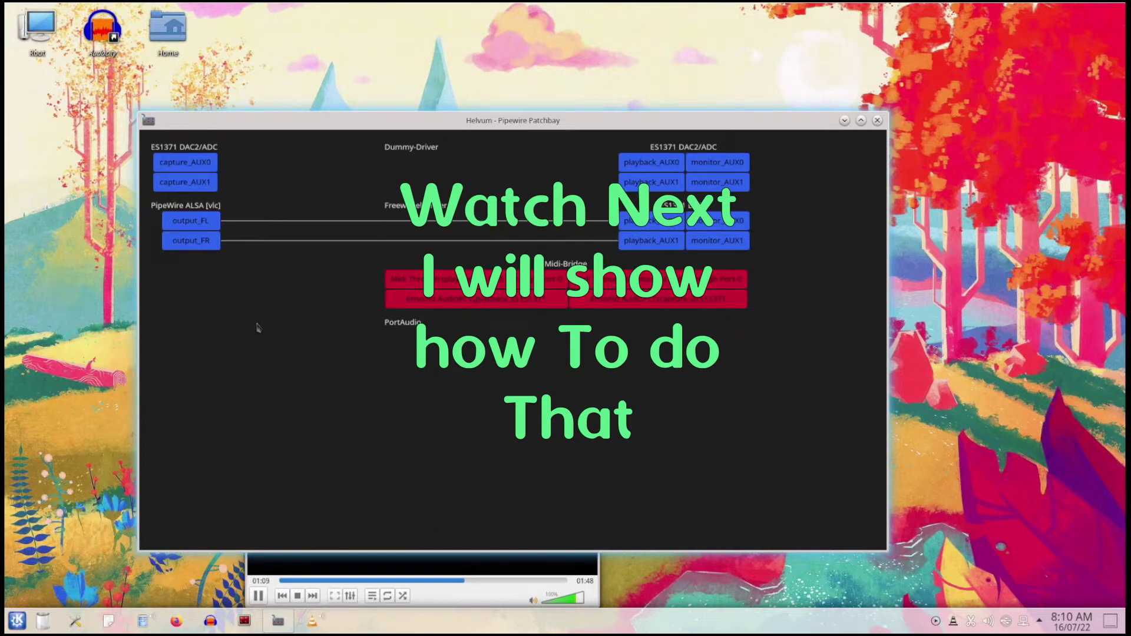
left_click(484, 580)
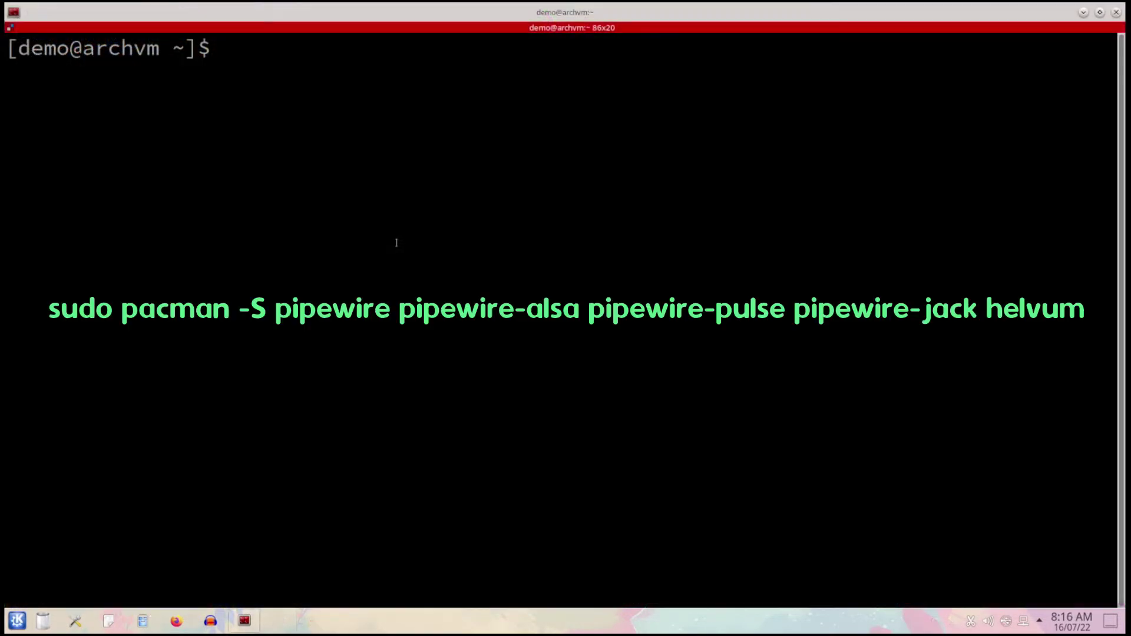
type("sudo pacman -S")
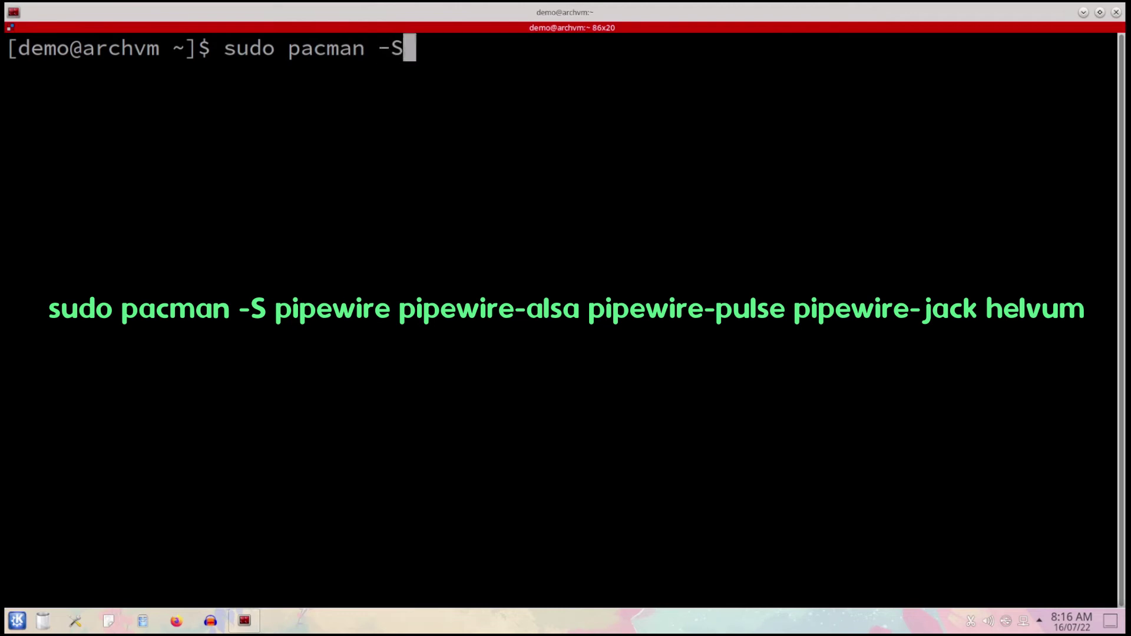
type(" pipewire pi")
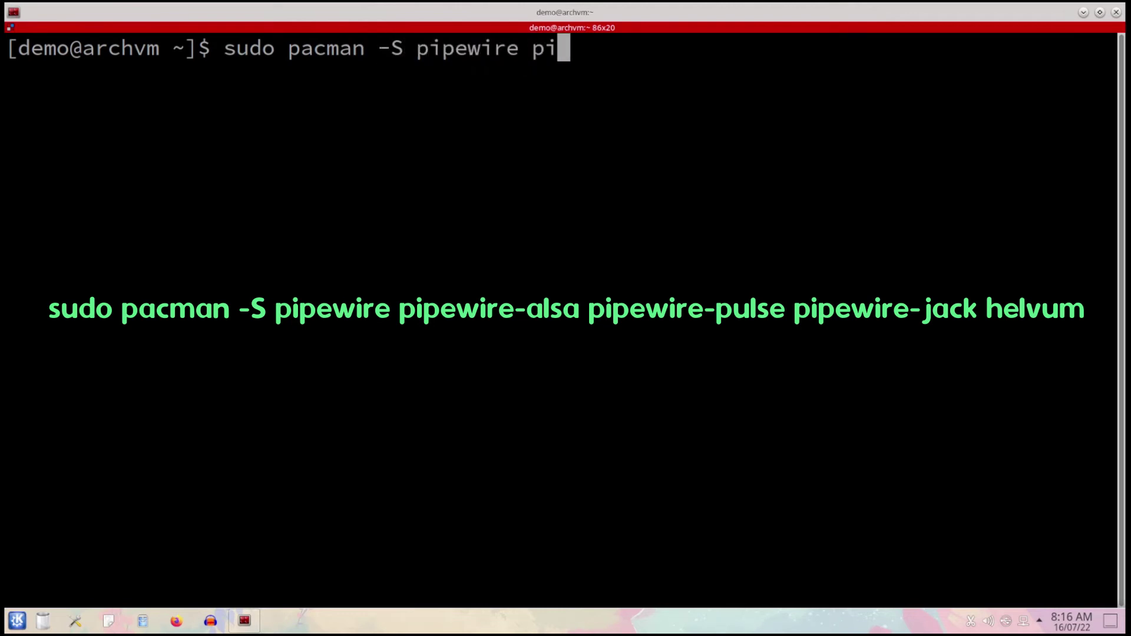
type("pewire-alsa ")
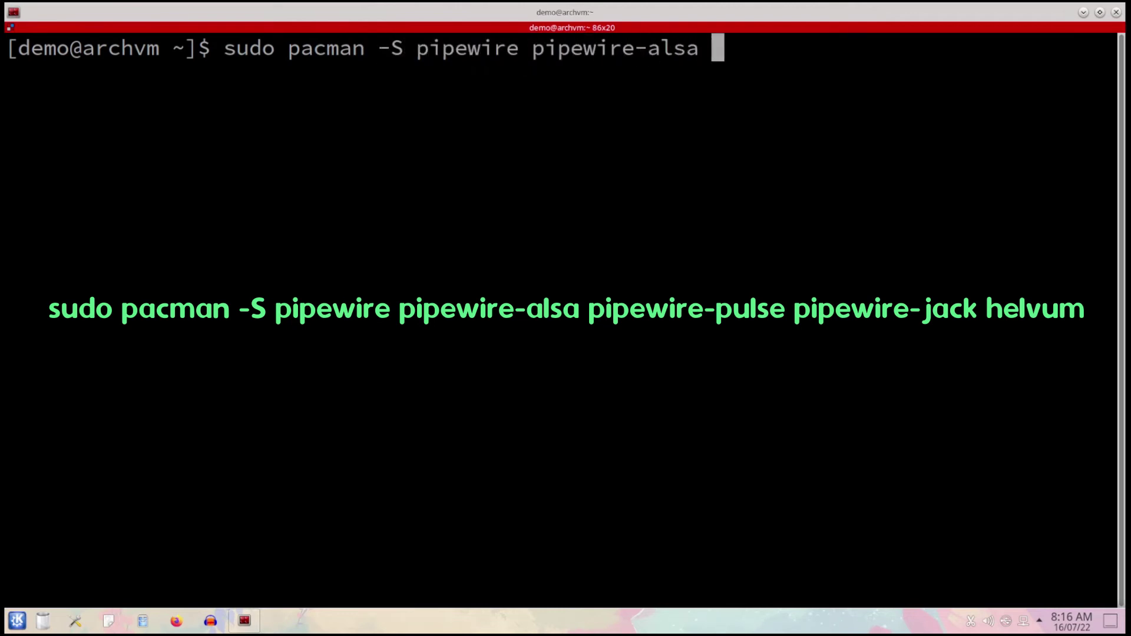
type("pipewire-puls")
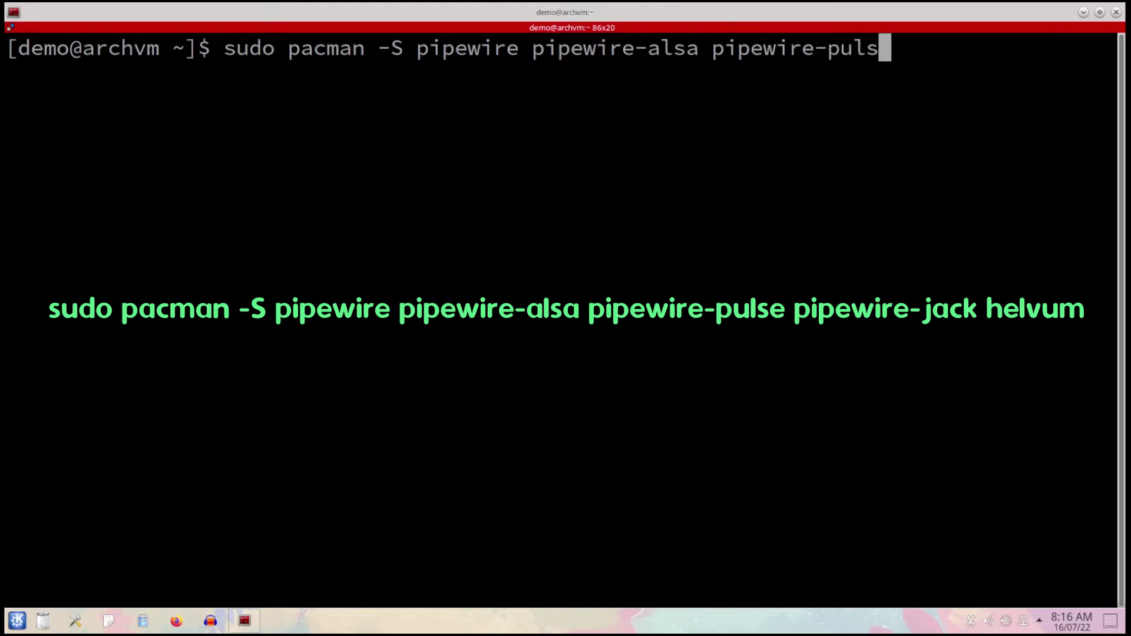
type("e p")
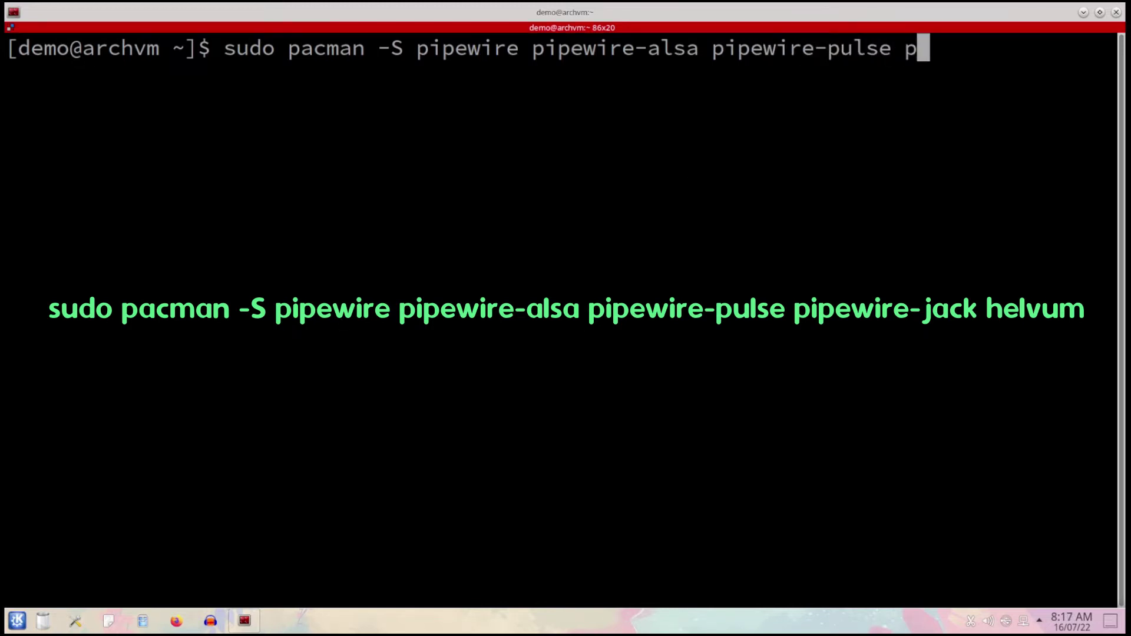
type("ipewire-")
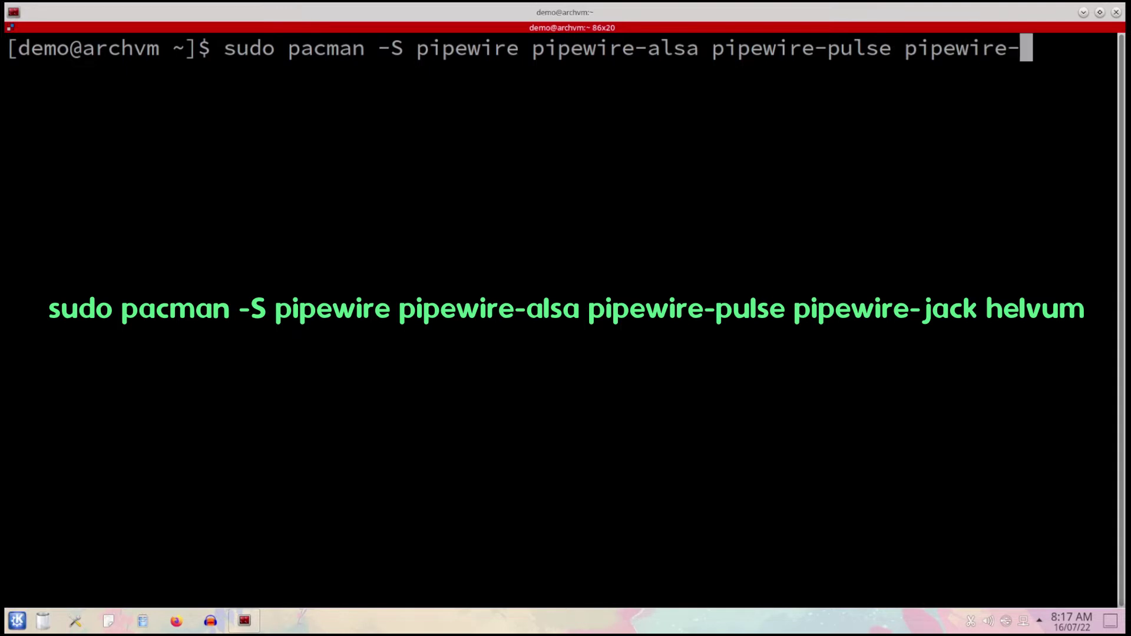
type("jack")
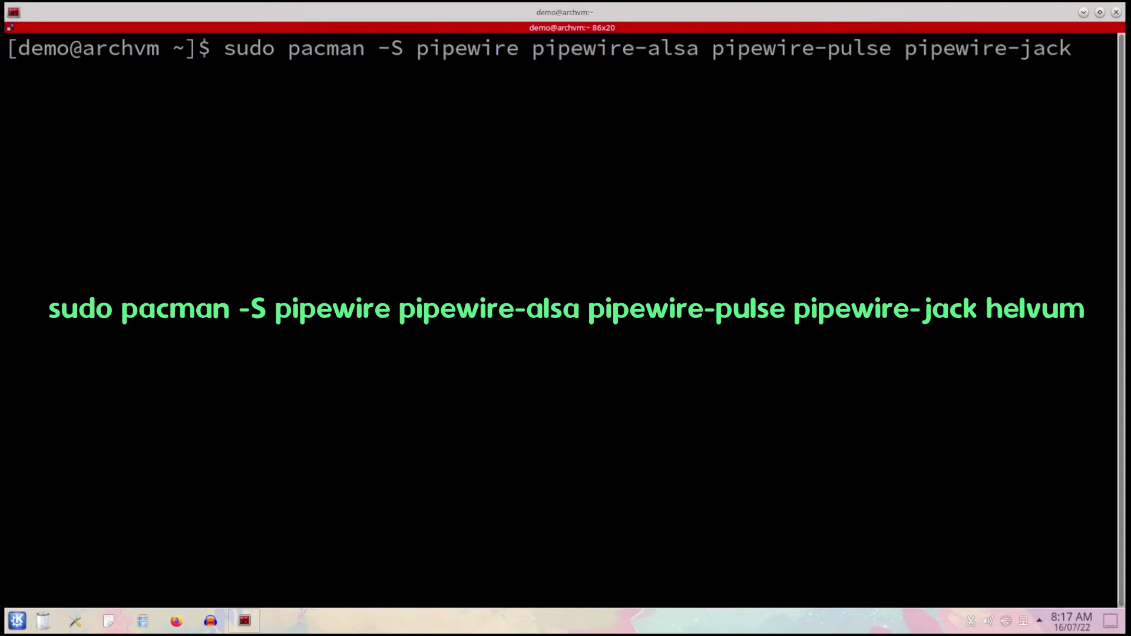
type(" helvum")
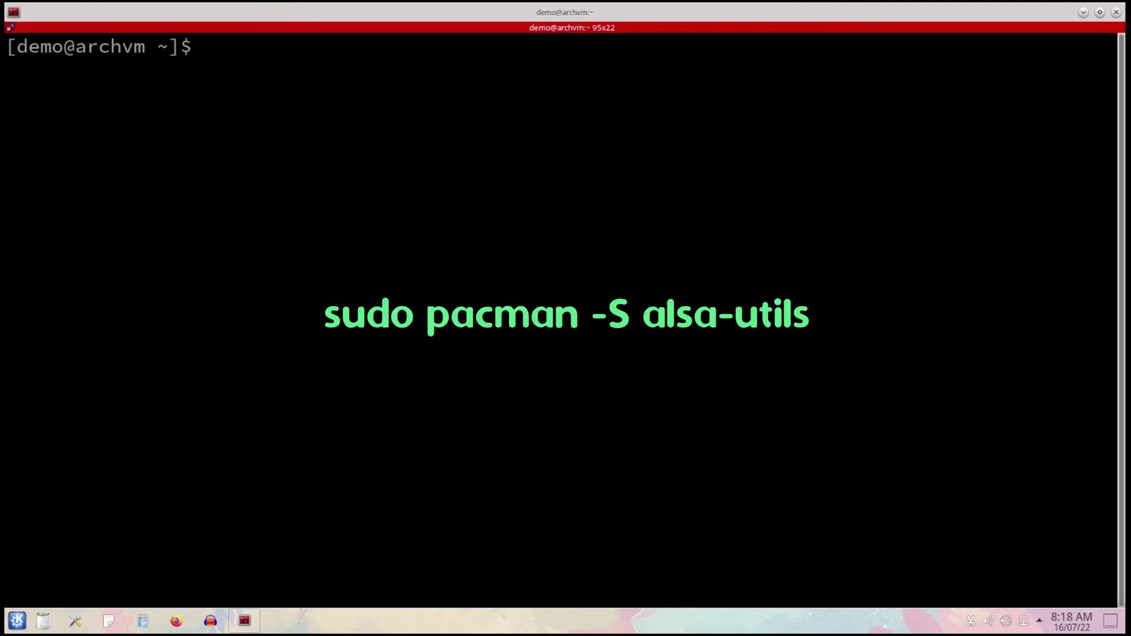
type("sudo pacman -S")
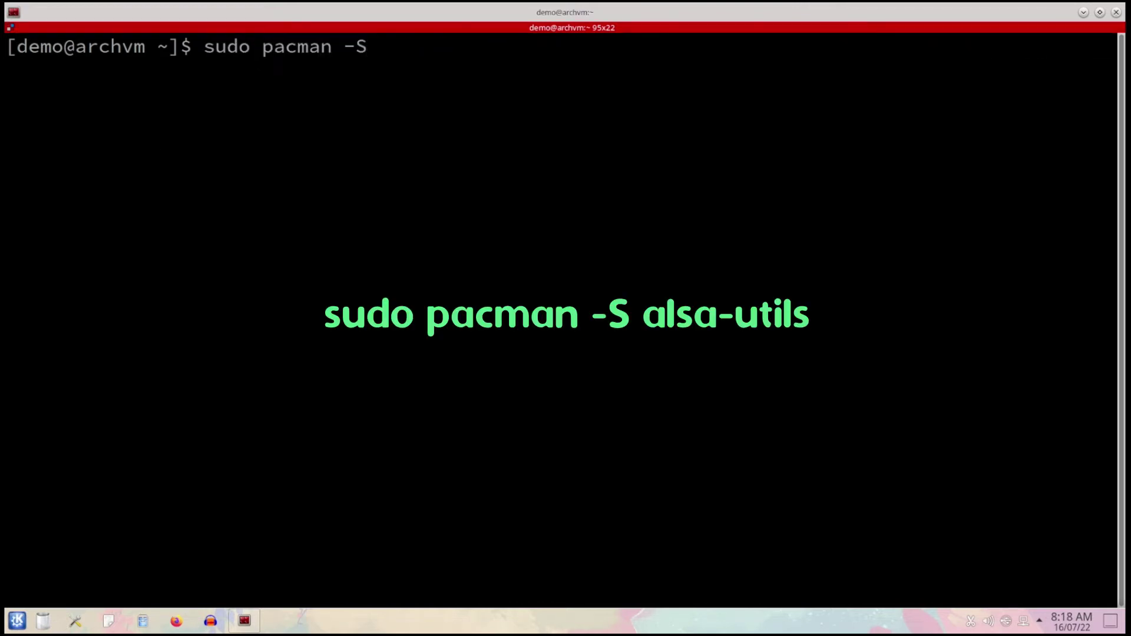
type(" alsa-utils")
- Run the sudo pacman -S alsa-utils reinstall command
key("Return")
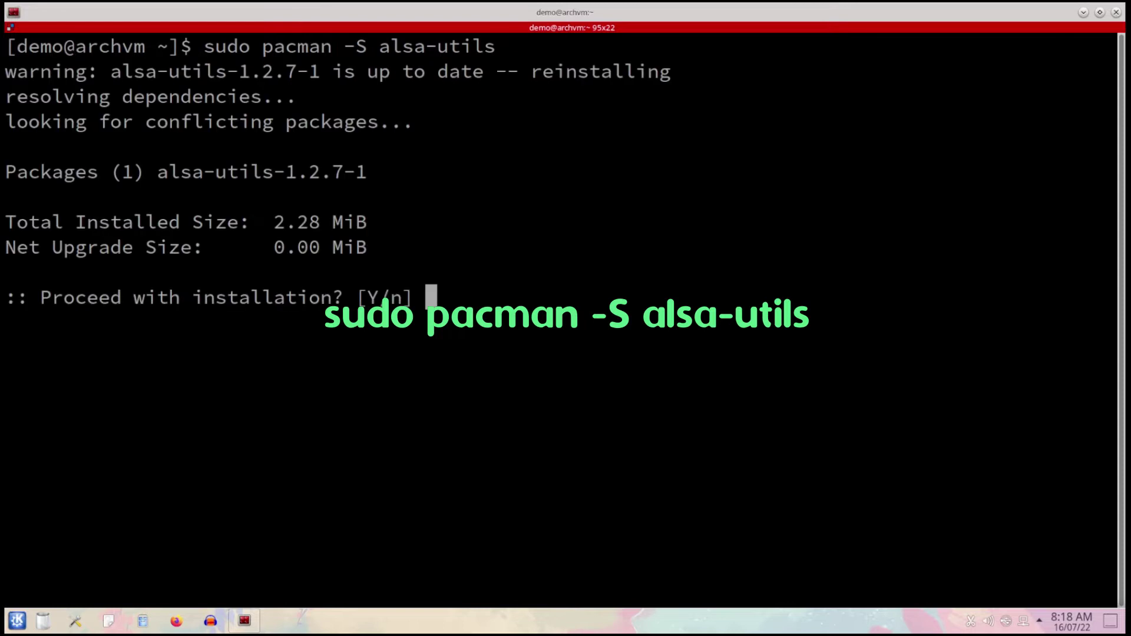
type("alsami")
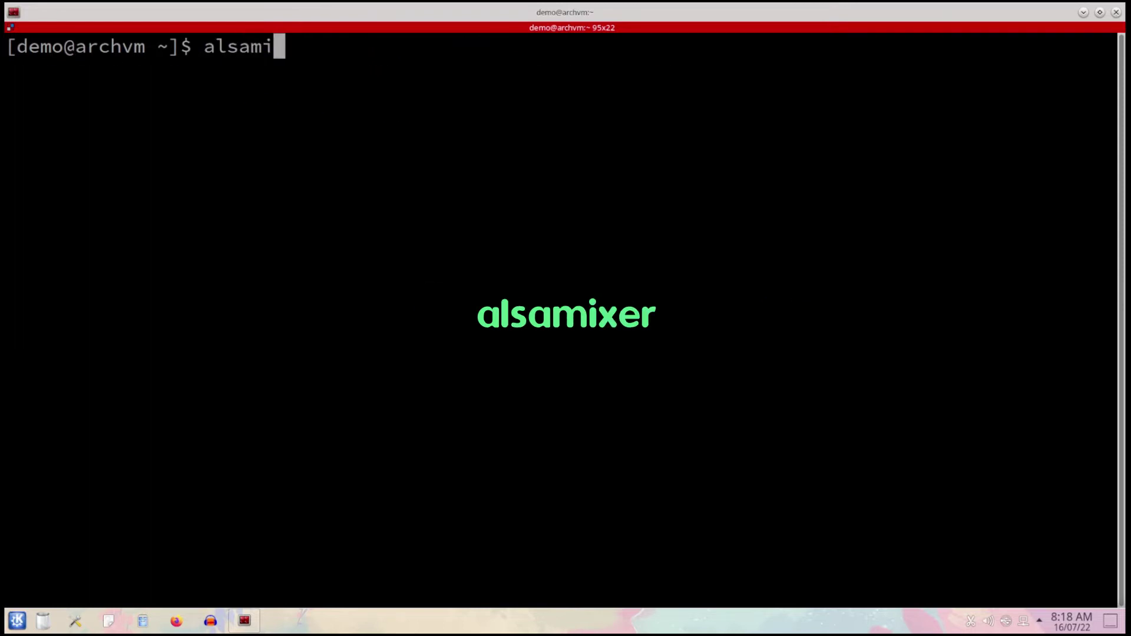
type("xer")
key("Return")
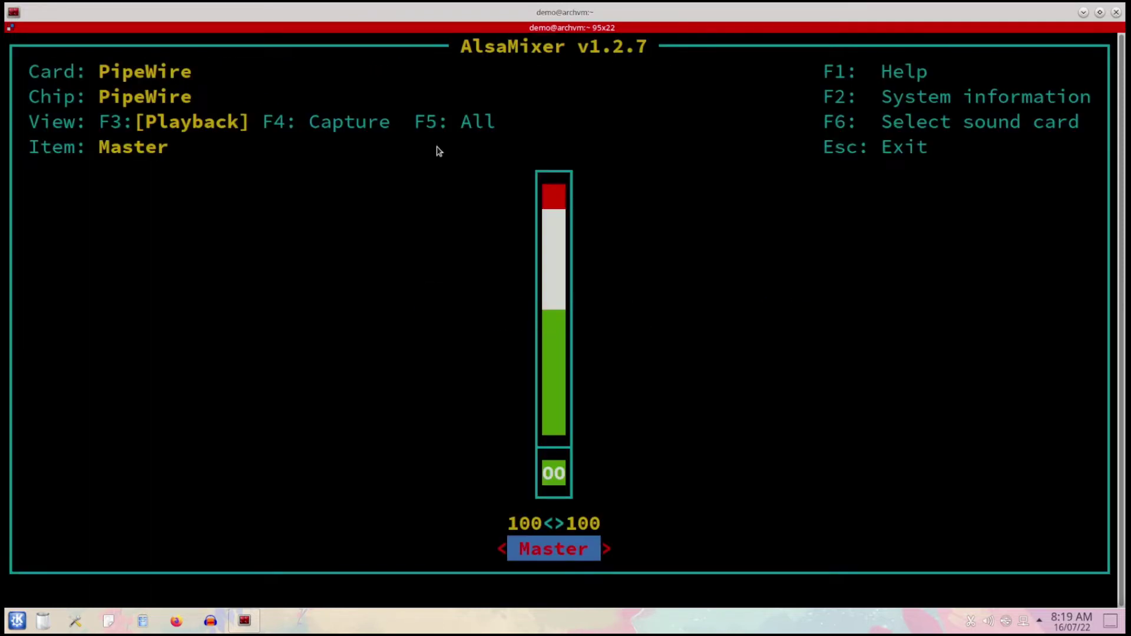
key("F5")
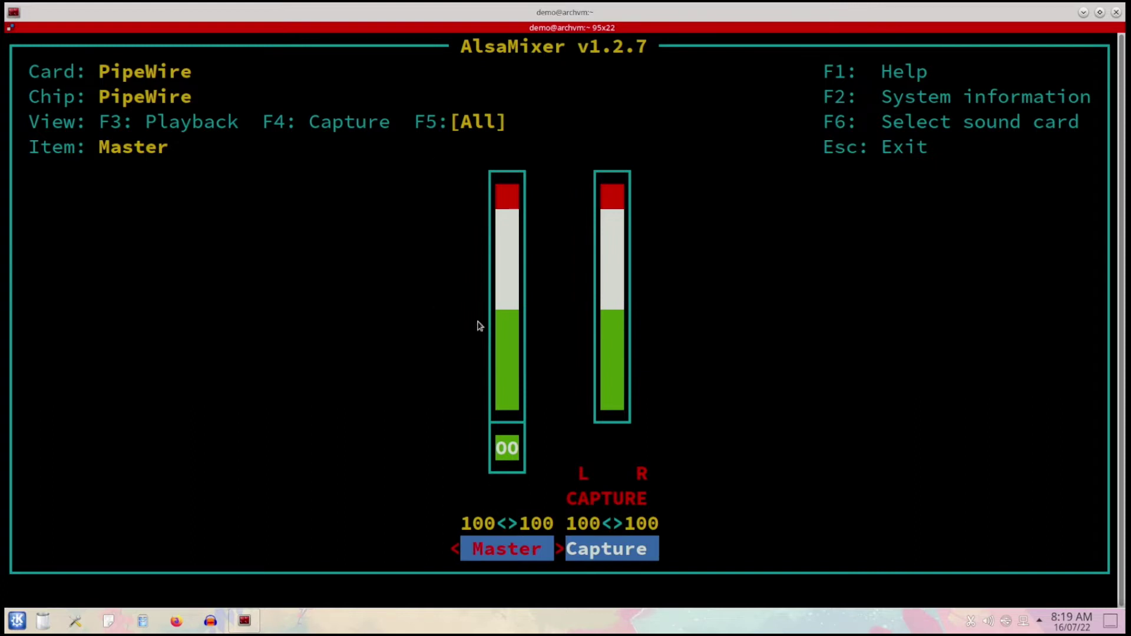
key("Right")
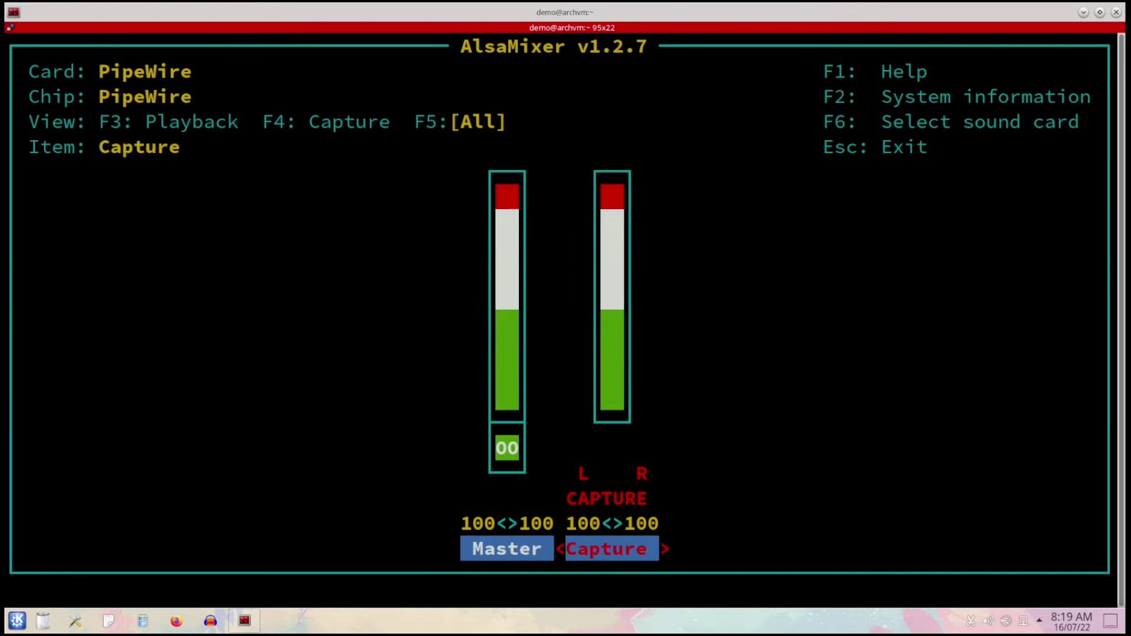
key("Left")
key("Right")
key("Left")
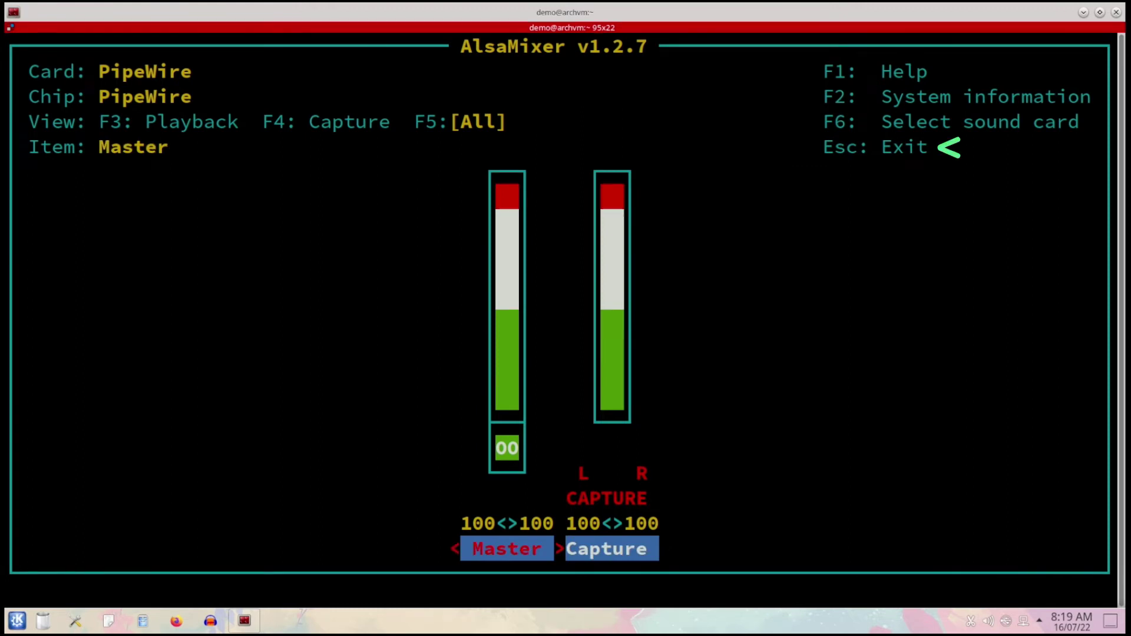
- Quit alsamixer and run sudo pacman -S pavucontrol to reach the install prompt
key("Escape")
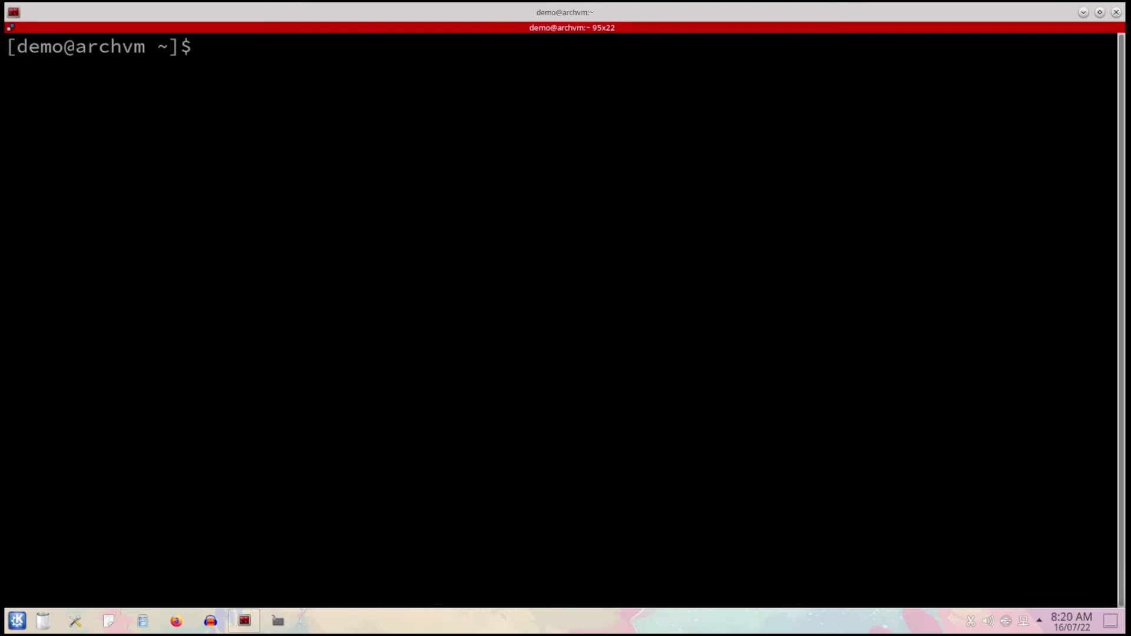
type("sudo pacman -S")
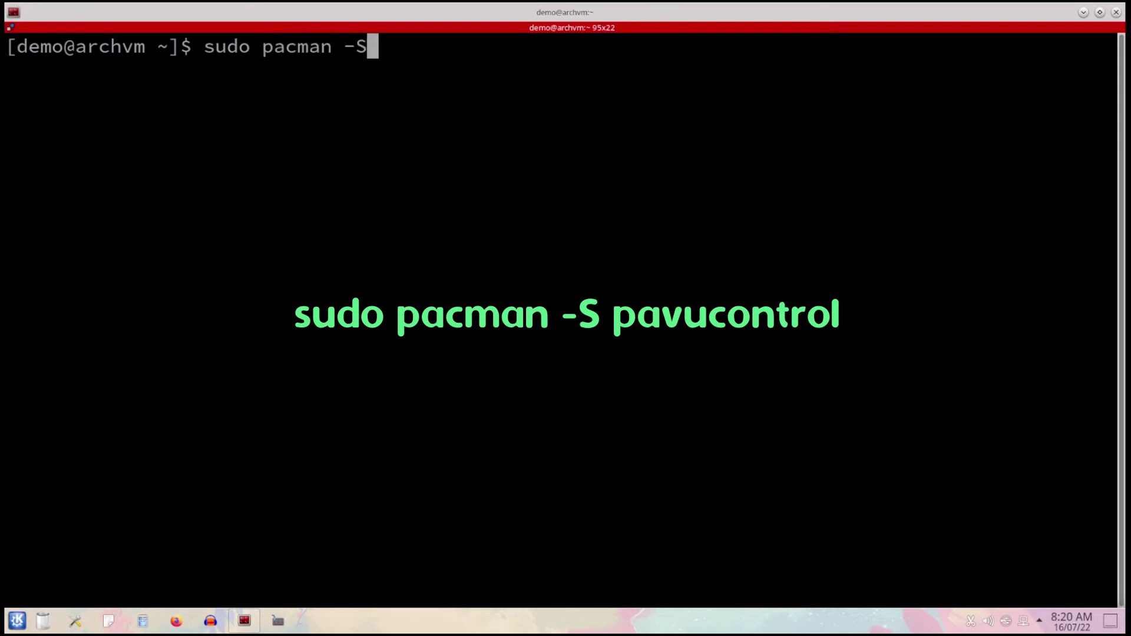
type(" pavucon")
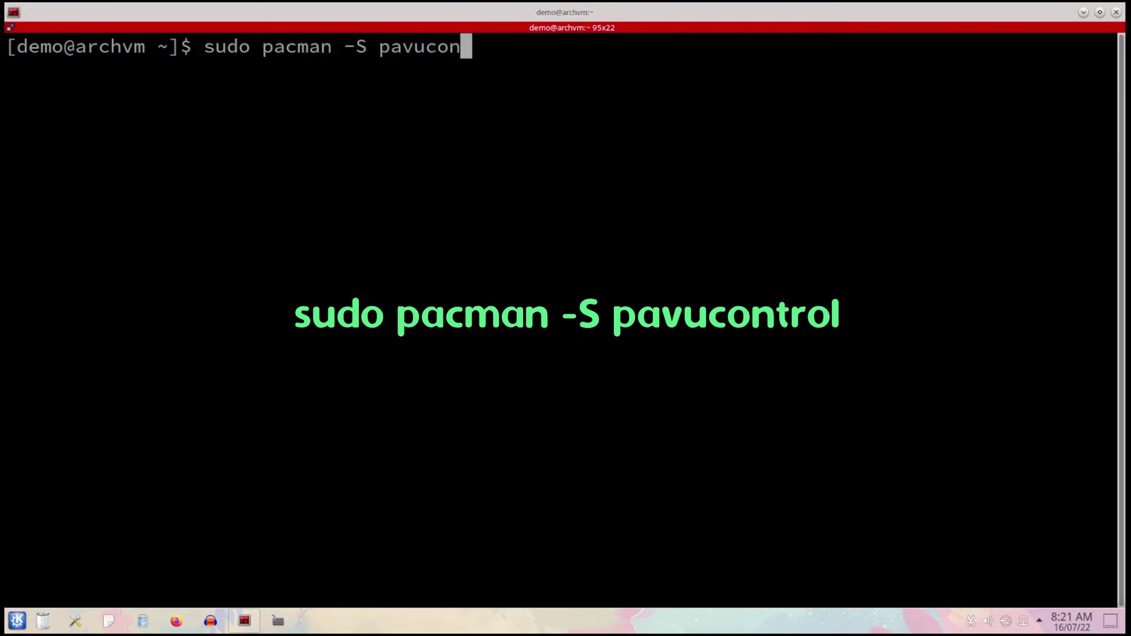
type("trol")
key("Return")
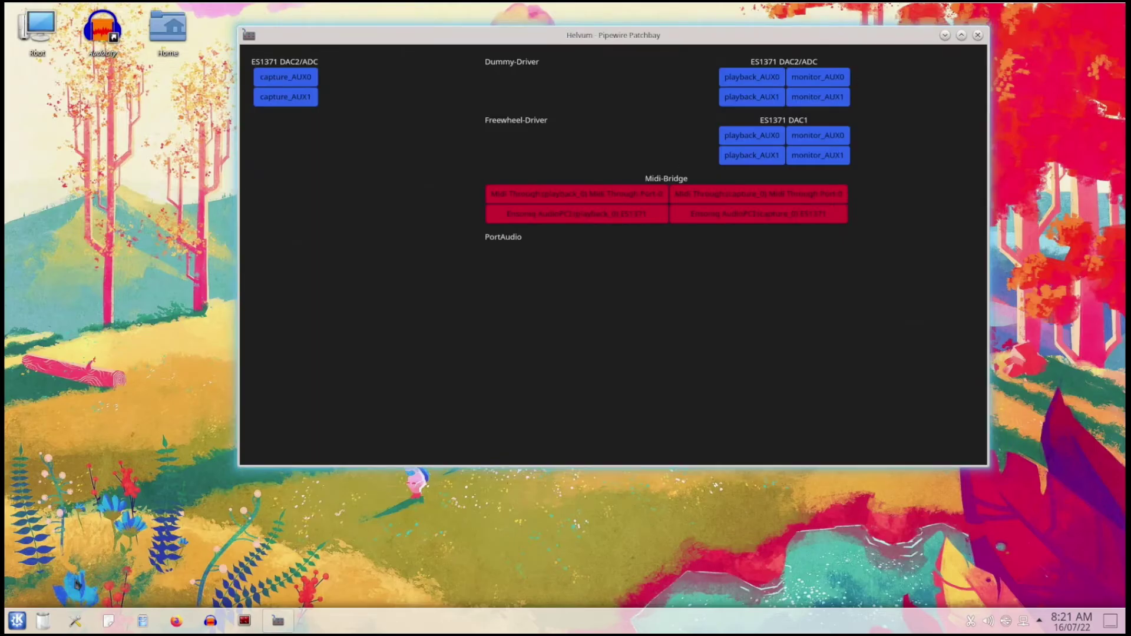
left_click(17, 620)
mouse_move(43, 434)
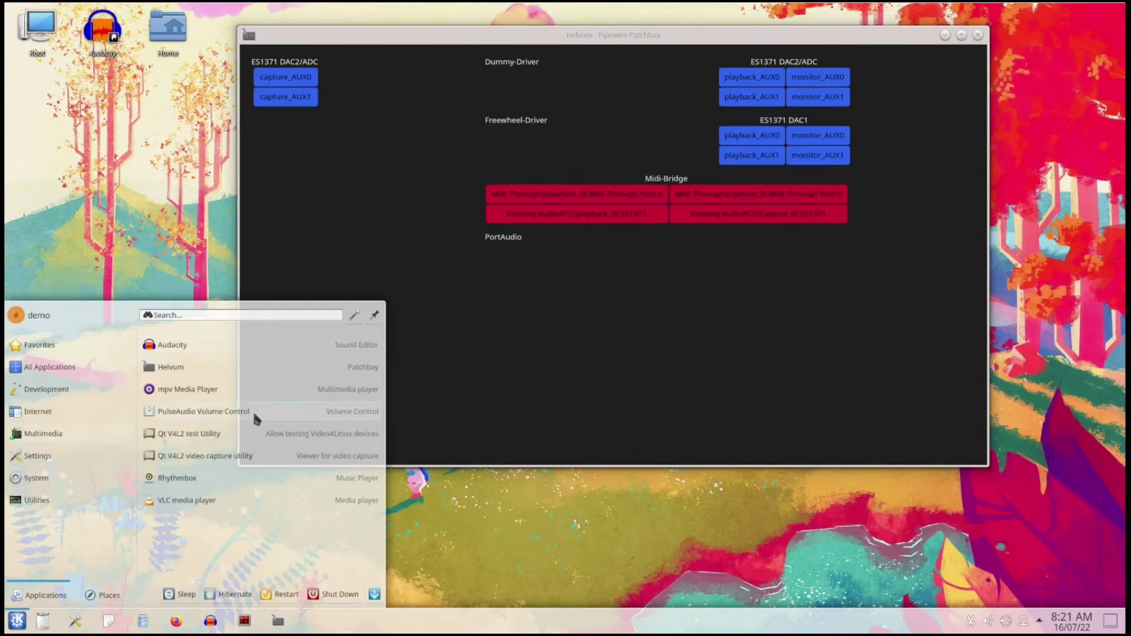
- Launch PulseAudio Volume Control and keep the card's Profile at Pro Audio
left_click(182, 409)
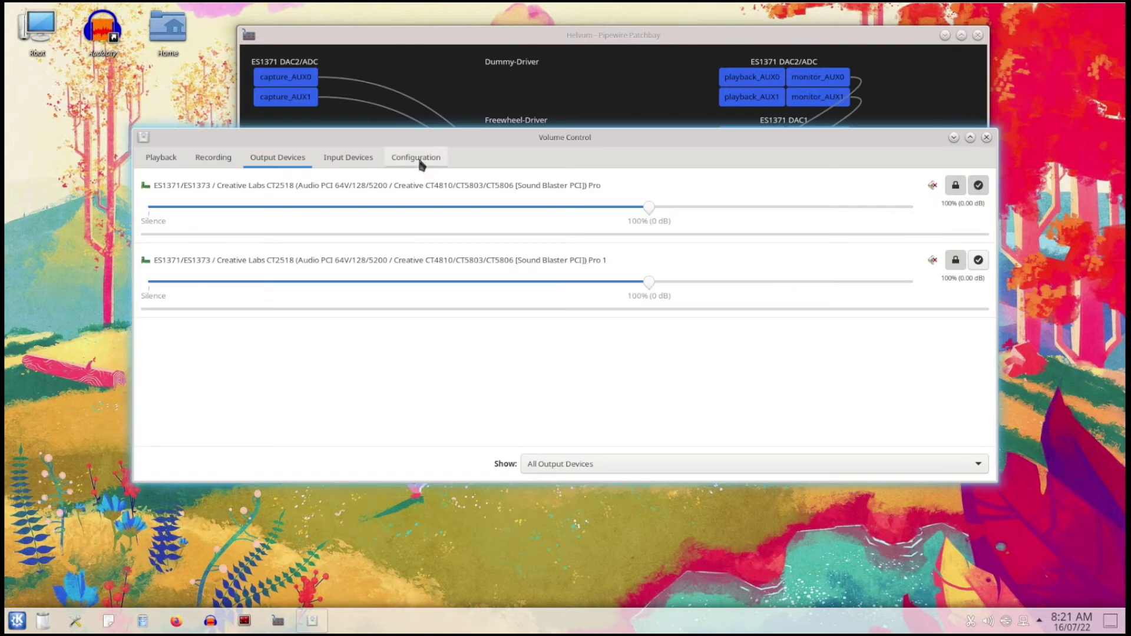
left_click(416, 157)
left_click(236, 199)
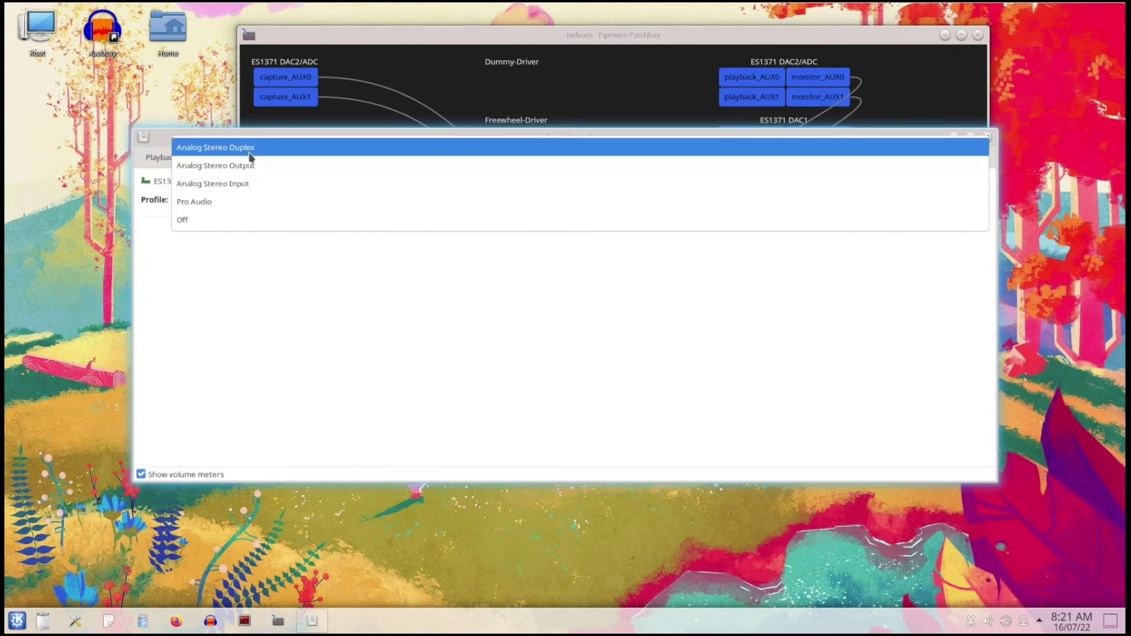
left_click(267, 324)
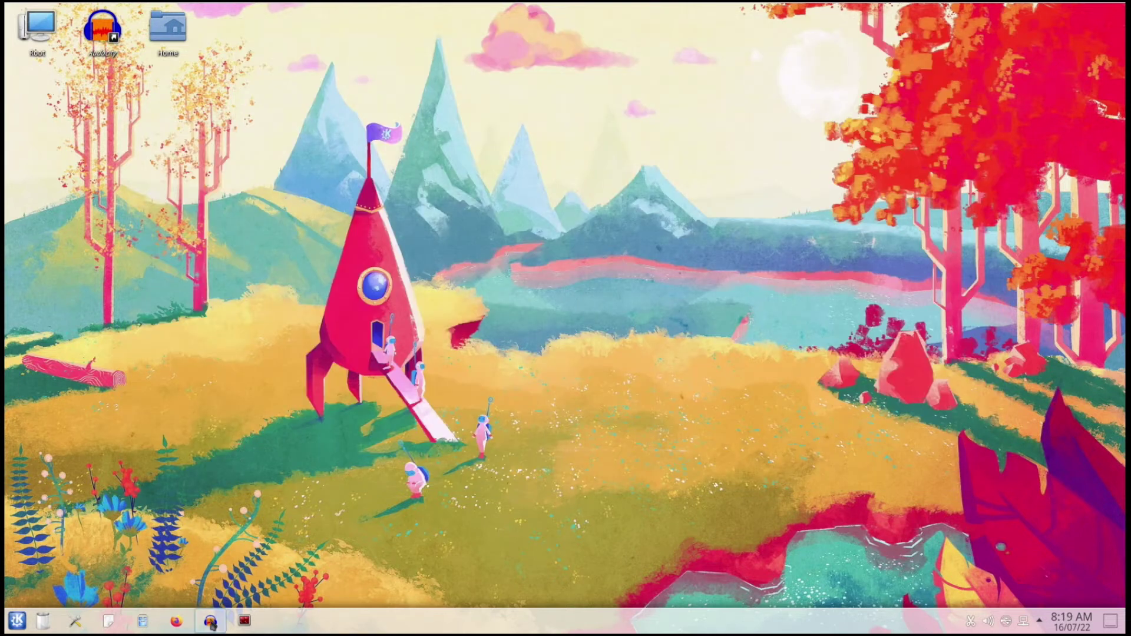
left_click(211, 621)
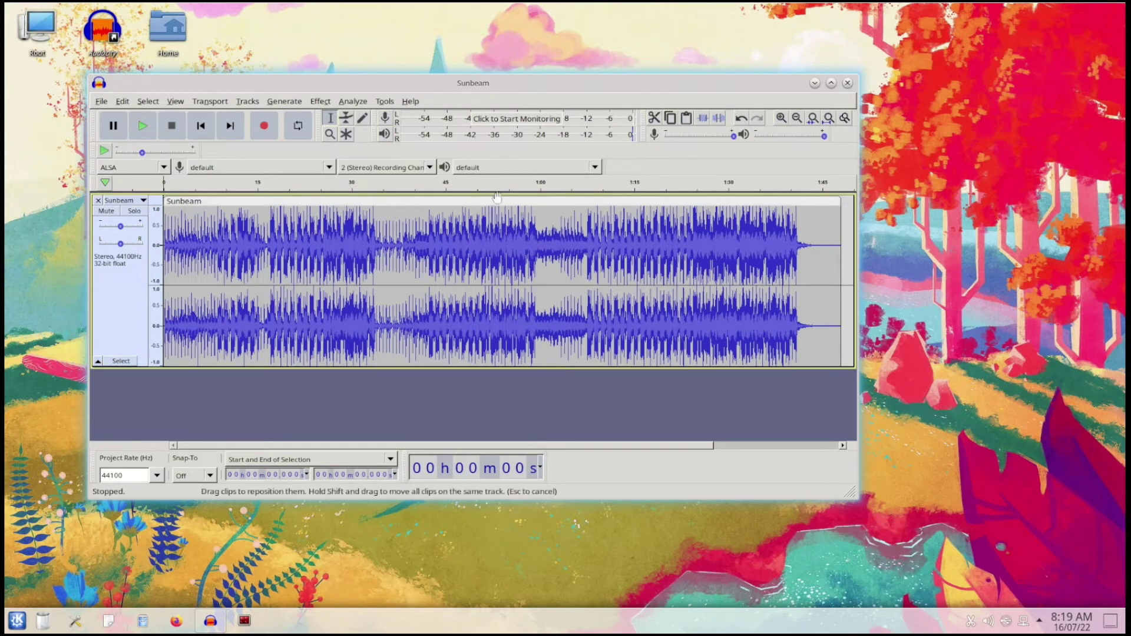
- Use ALSA with the pipewire playback device in Audacity, launch Helvum, and minimize Audacity
left_click(485, 167)
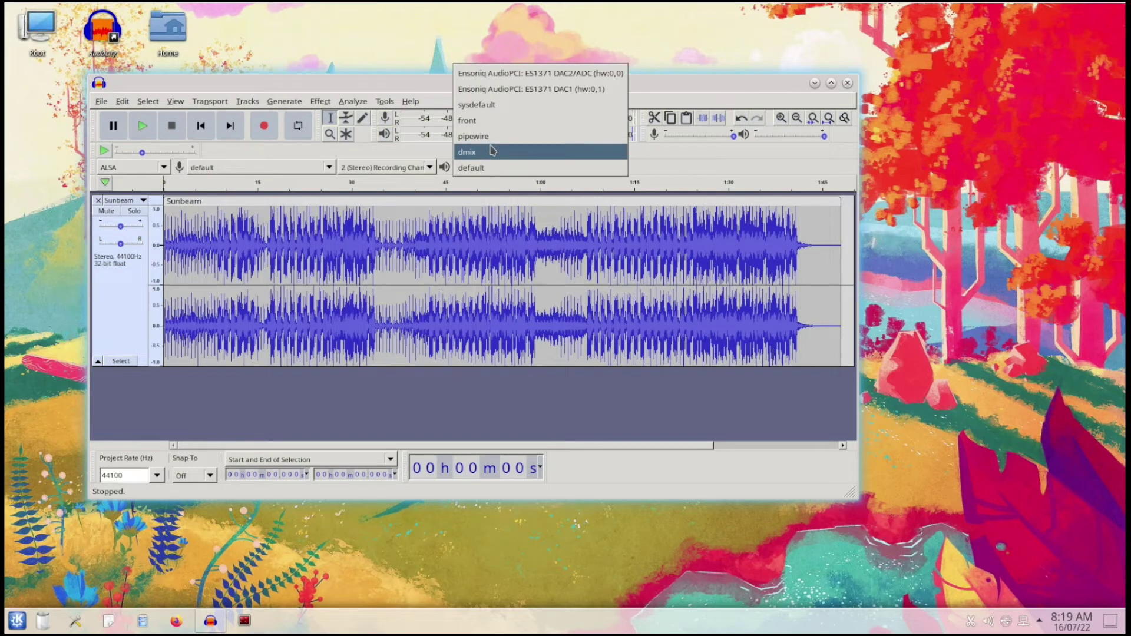
left_click(489, 135)
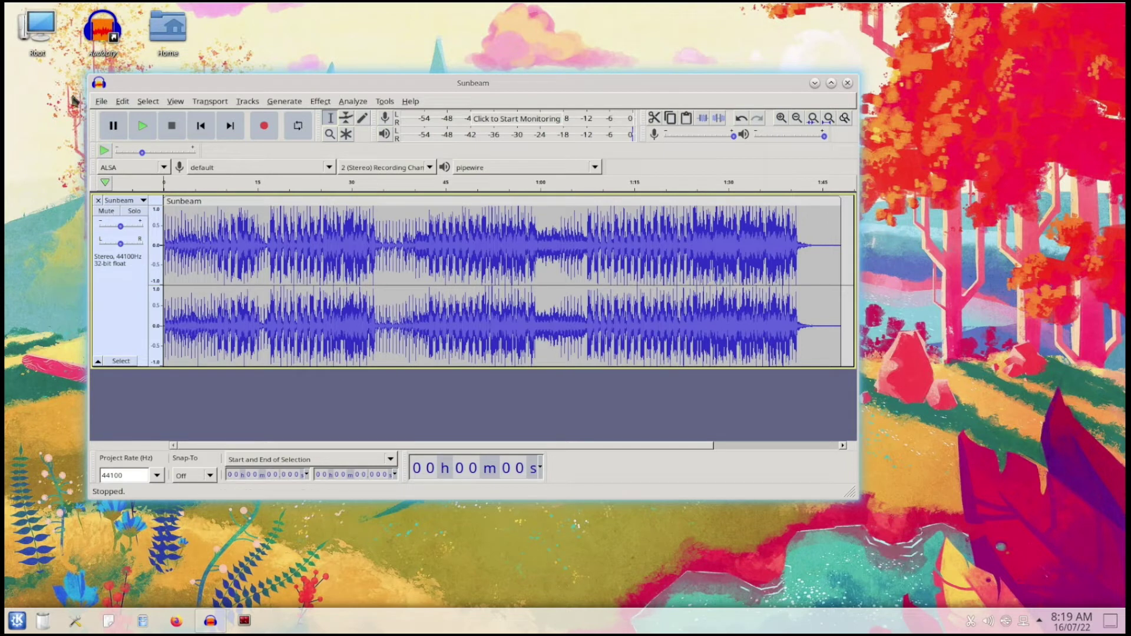
left_click(16, 620)
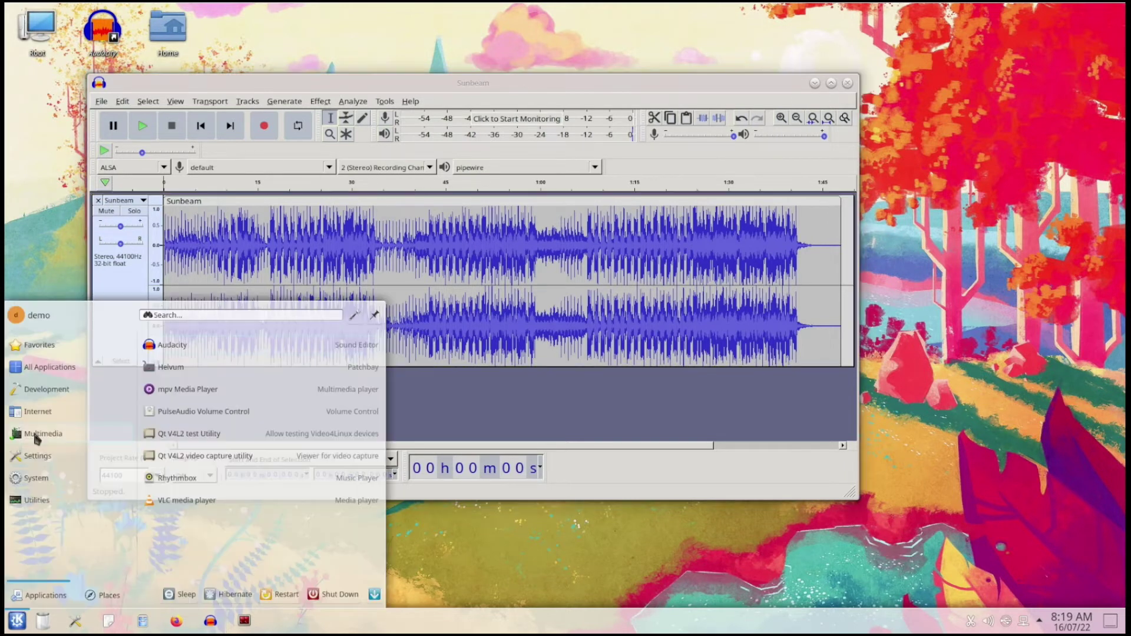
left_click(170, 368)
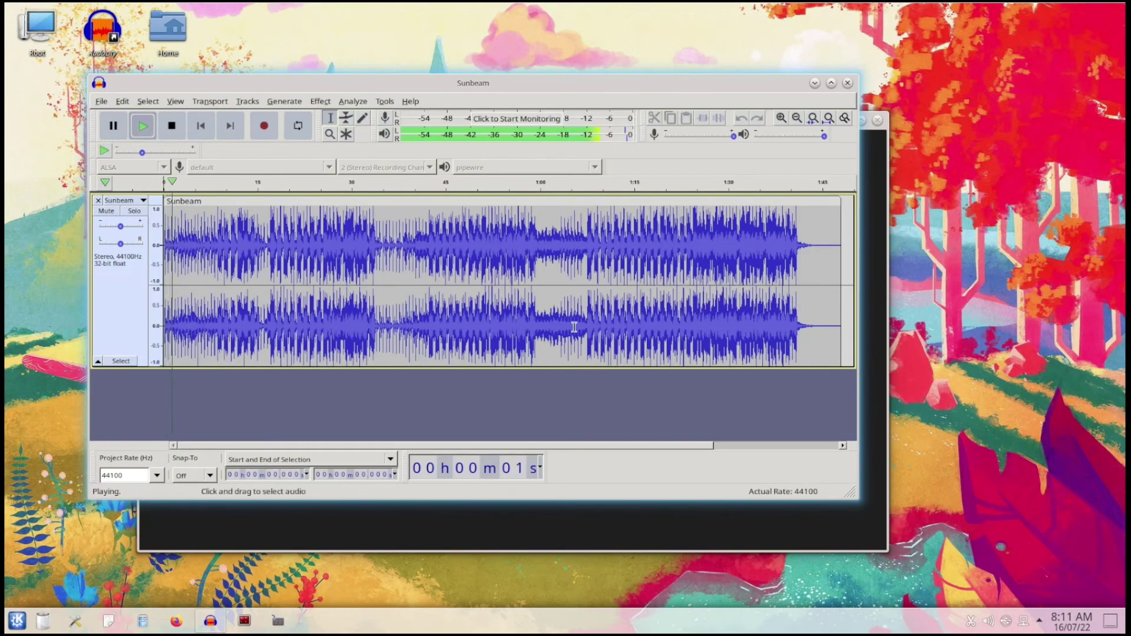
left_click(814, 83)
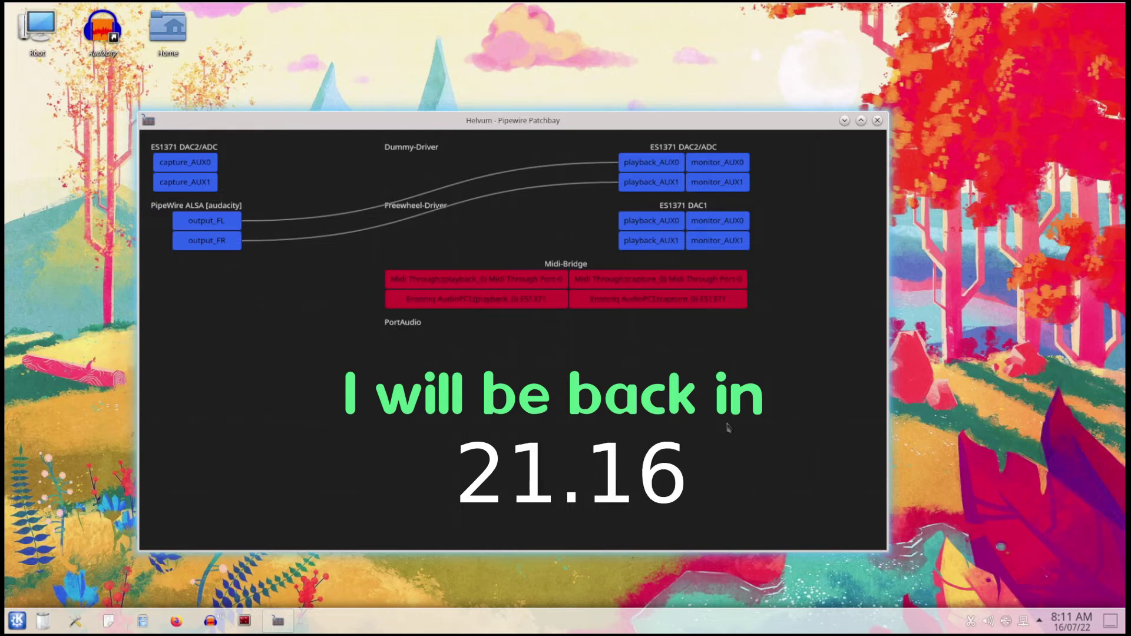
- Show the tray volume panel's Applications streams, then return to its Devices list
left_click(989, 622)
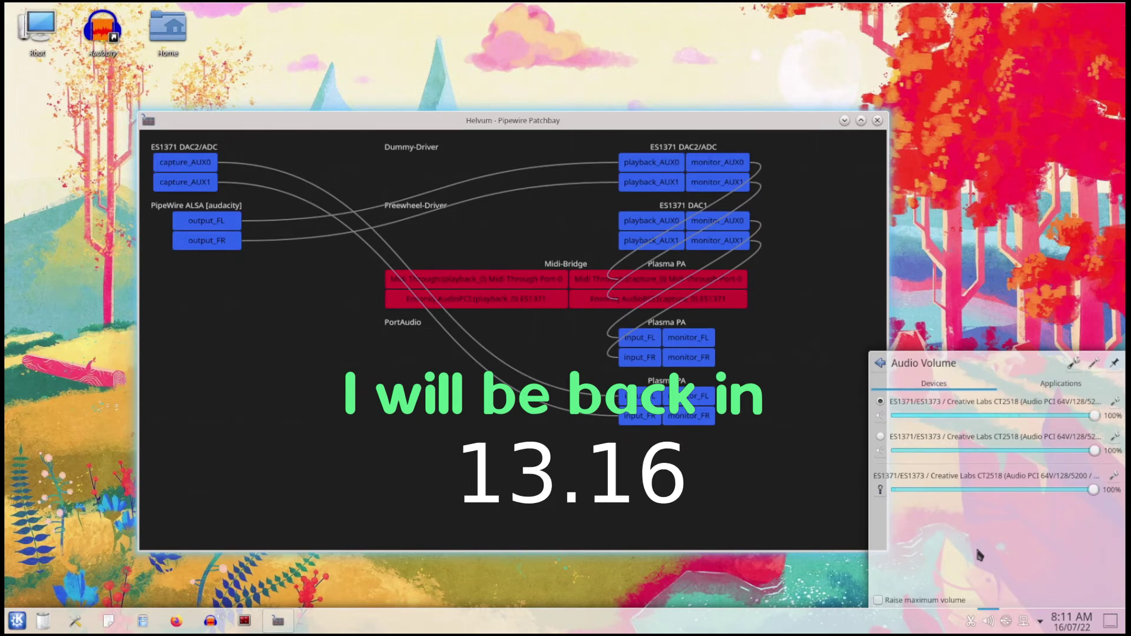
left_click(1060, 383)
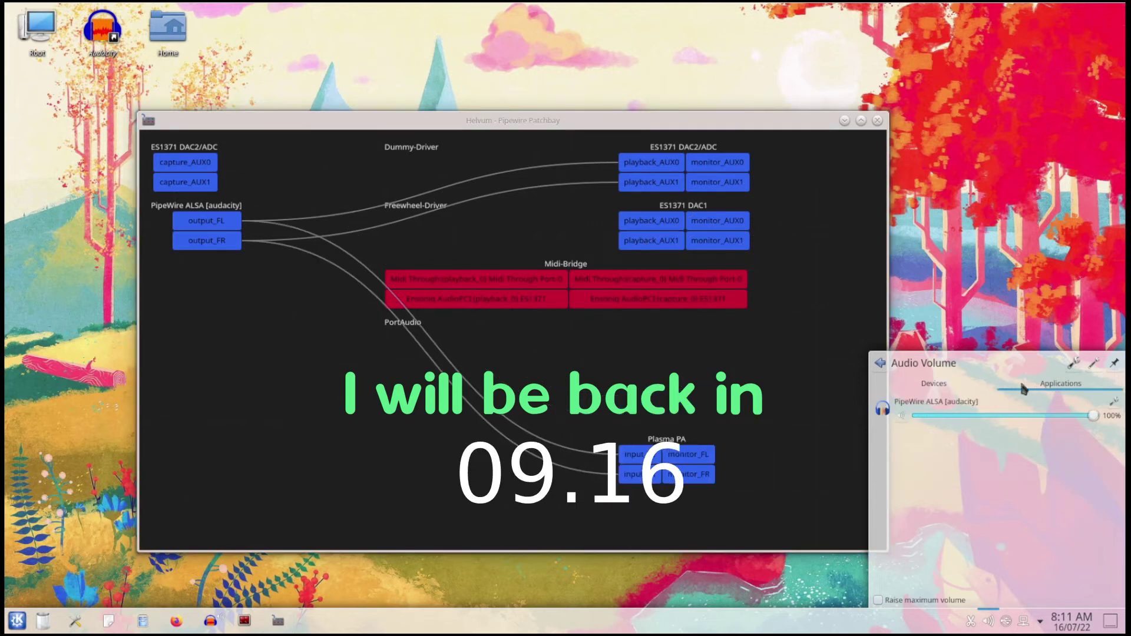
left_click(931, 386)
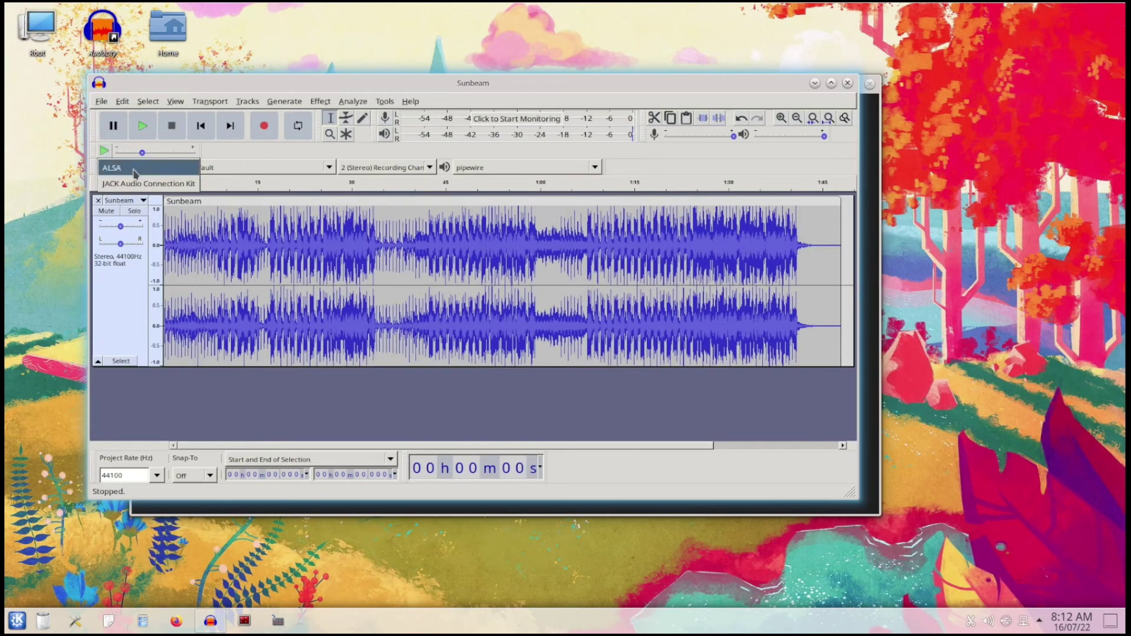
- Select the JACK host with ES1371 playback and recording devices, play Sunbeam, and minimize Audacity
left_click(516, 168)
left_click(489, 168)
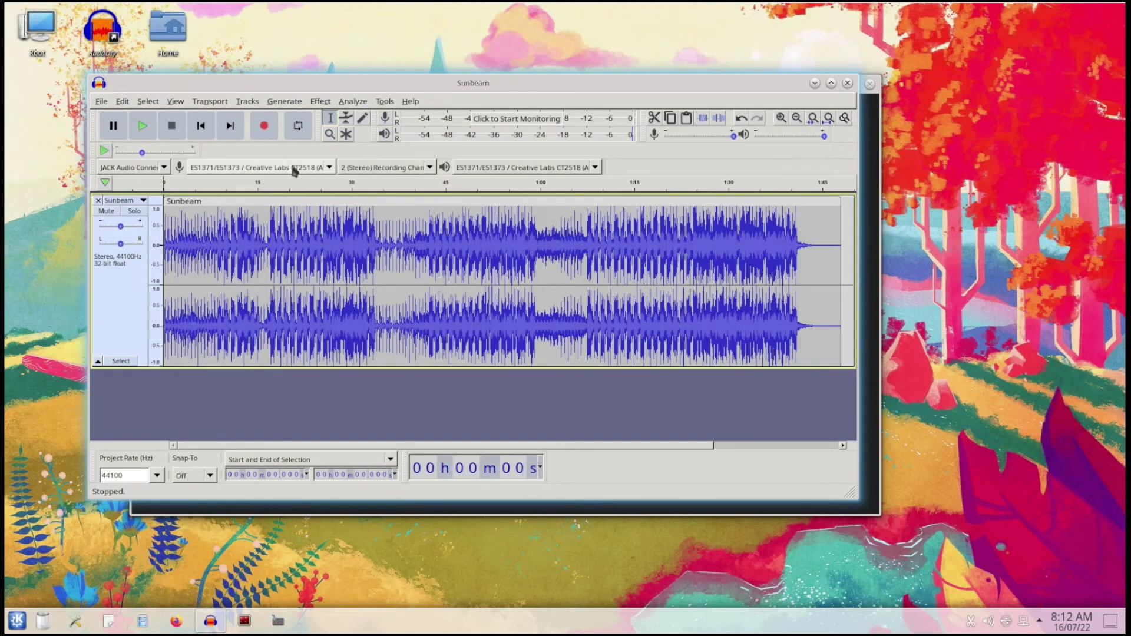
left_click(292, 167)
left_click(292, 168)
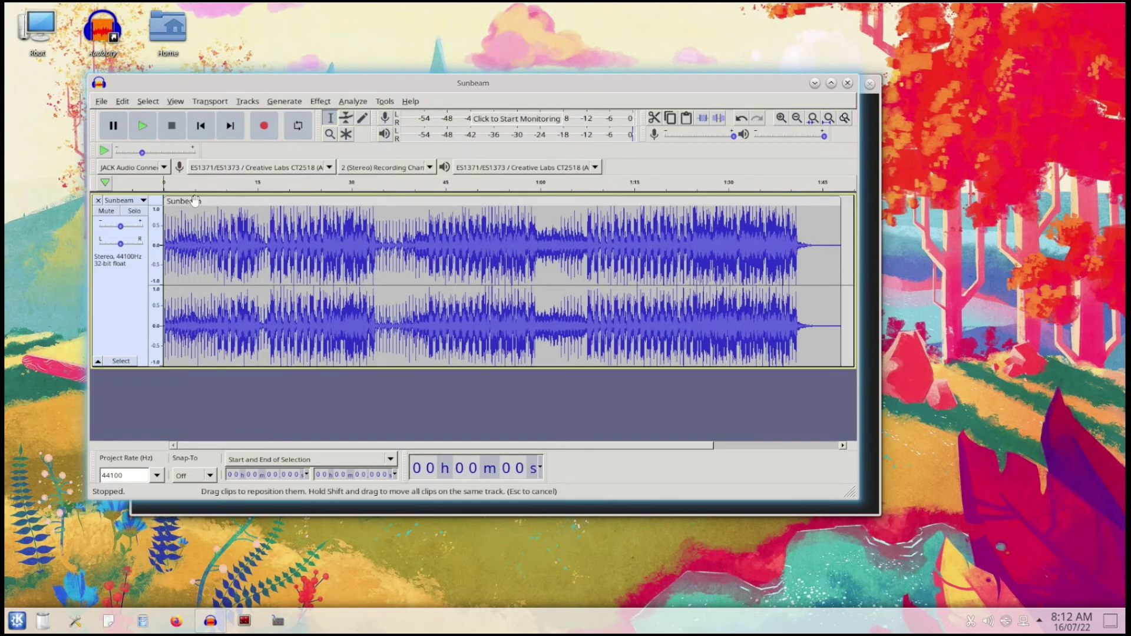
left_click(143, 126)
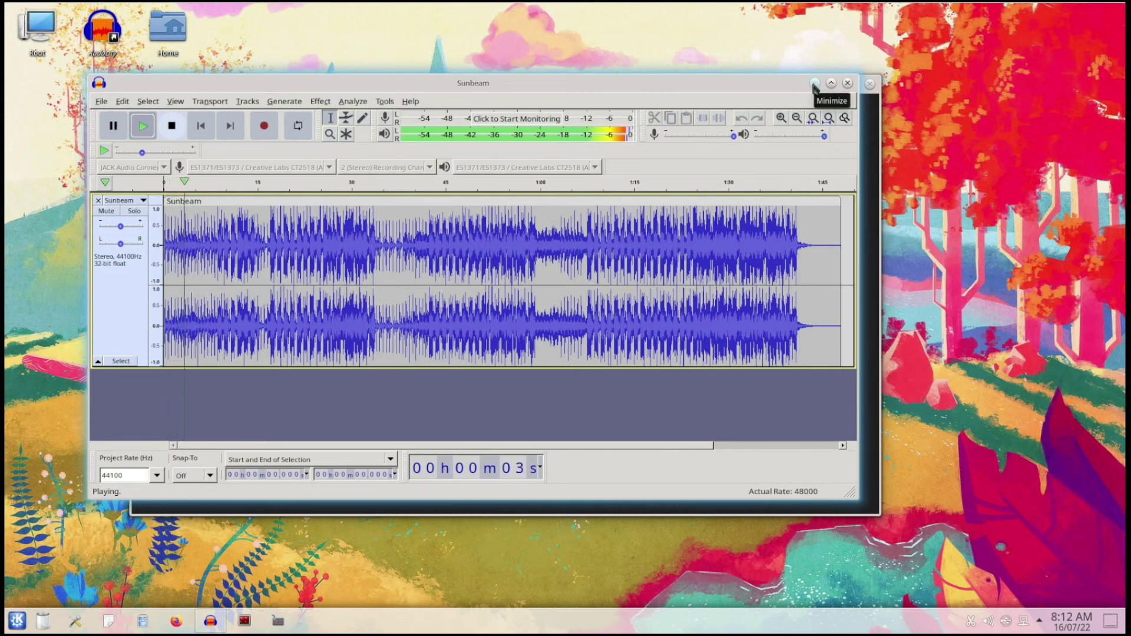
left_click(815, 85)
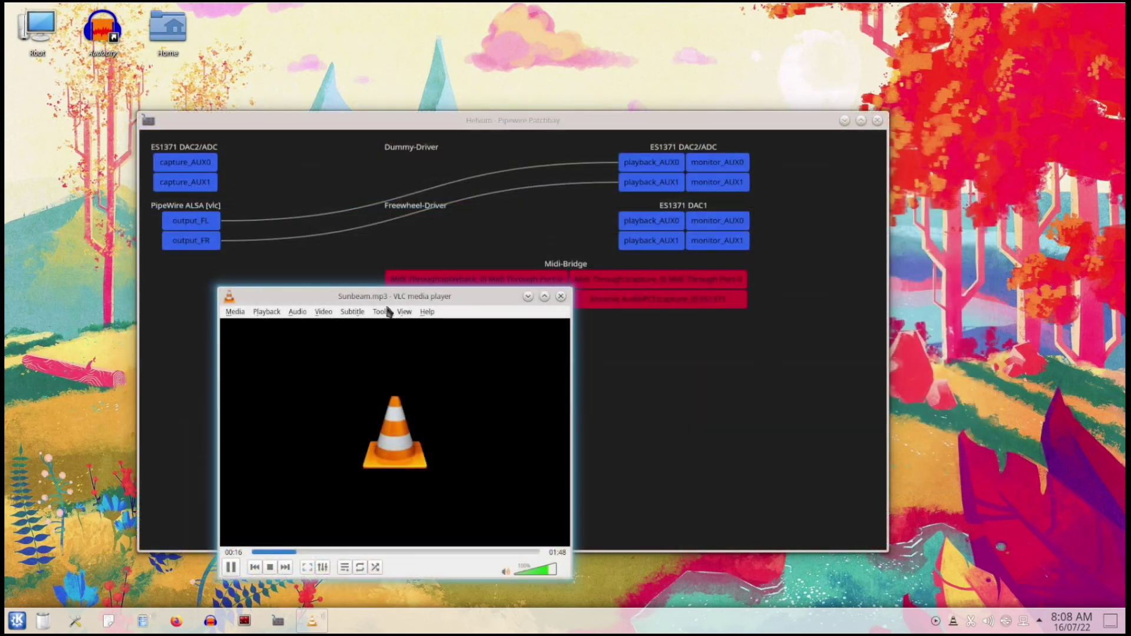
- Set VLC's audio output device to PipeWire Sound Server in Preferences and save
left_click(382, 313)
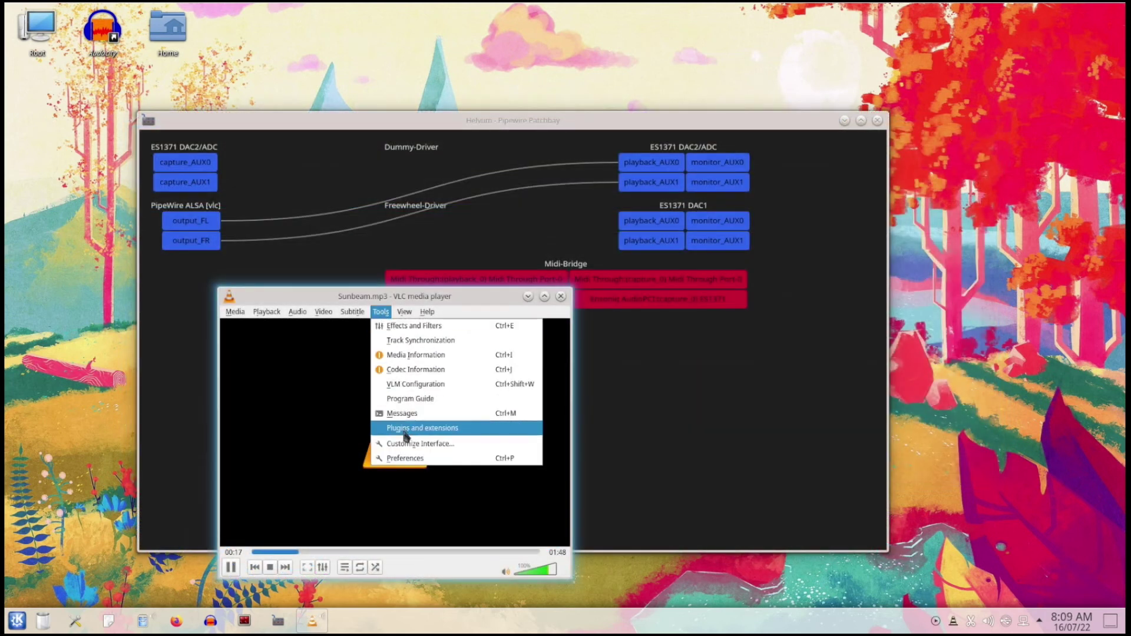
left_click(407, 459)
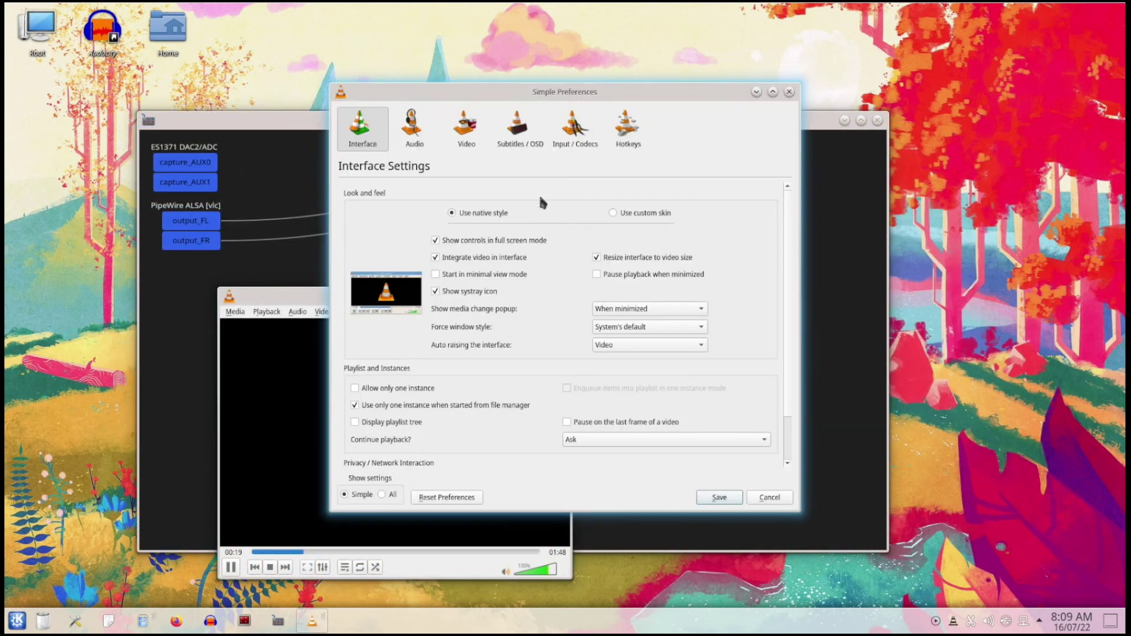
left_click(414, 133)
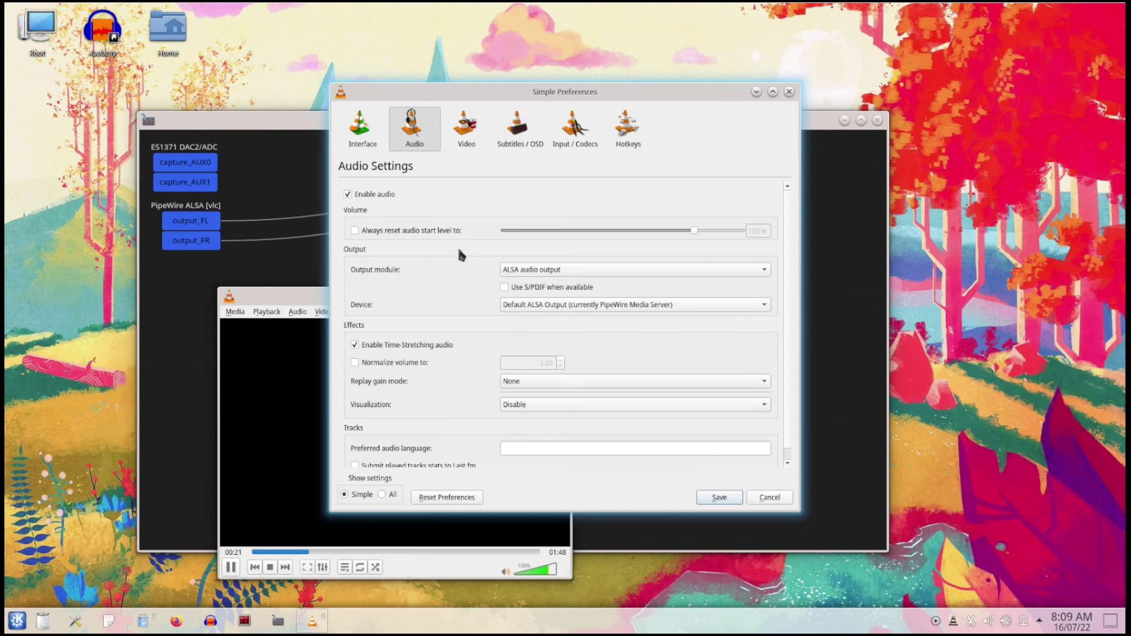
left_click(539, 305)
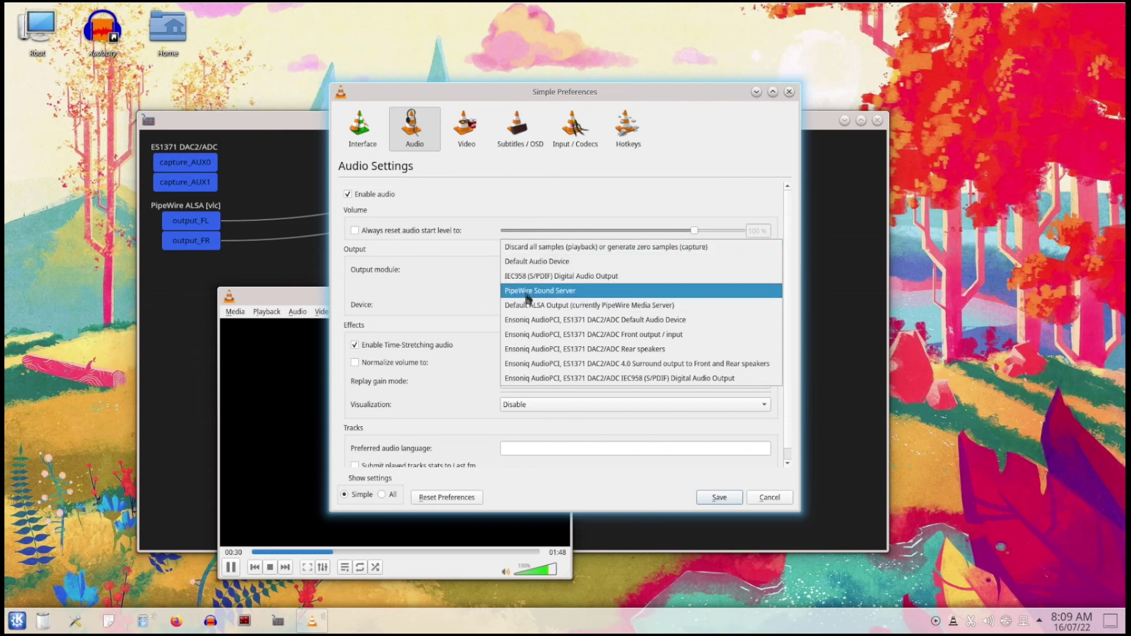
left_click(528, 293)
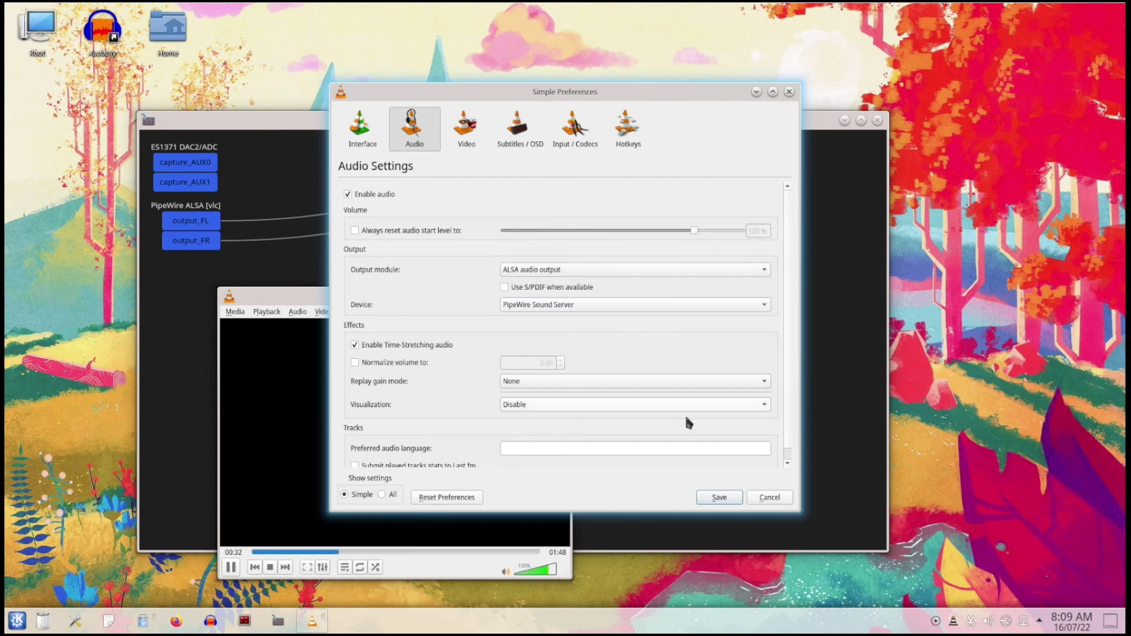
left_click(716, 497)
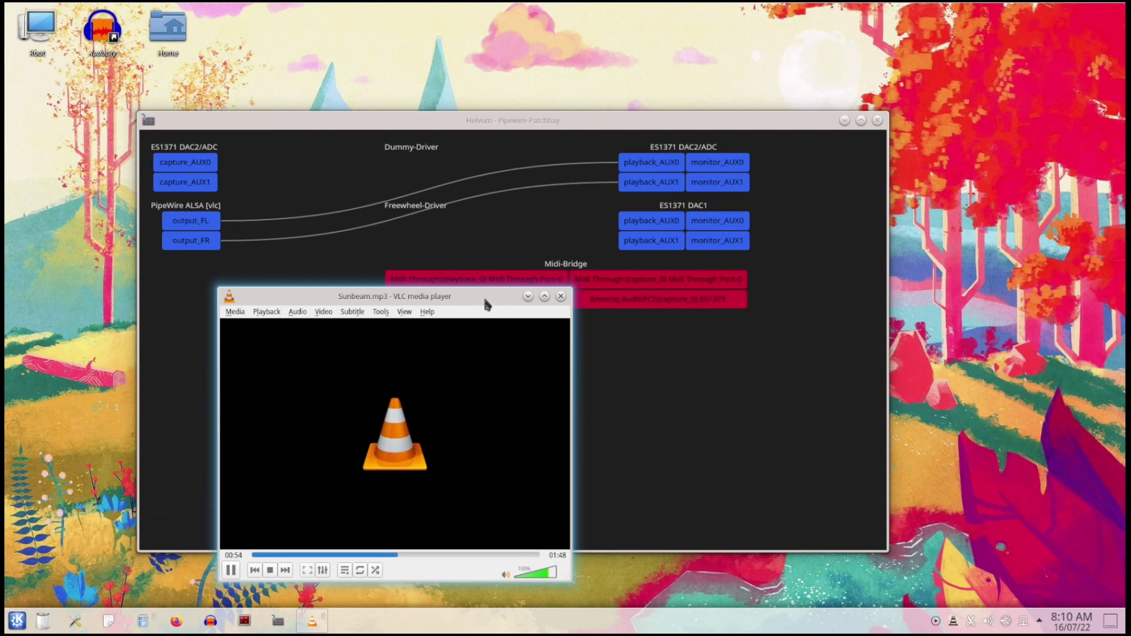
- Nudge the VLC window aside and raise the Helvum patchbay in front of it
left_click_drag(483, 304, 512, 331)
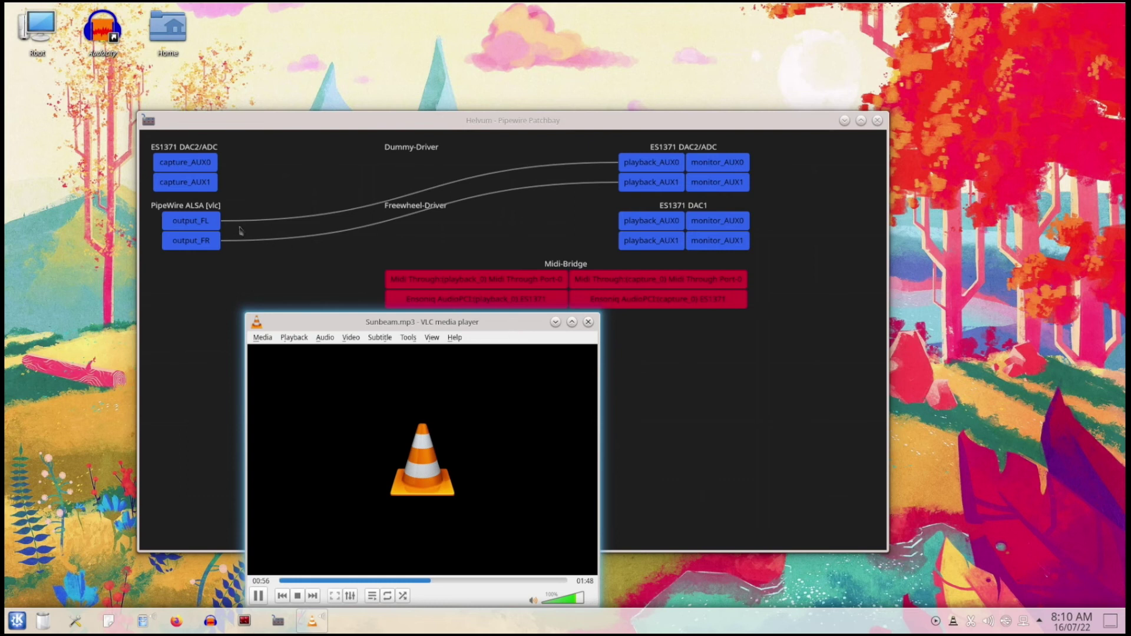
left_click(622, 160)
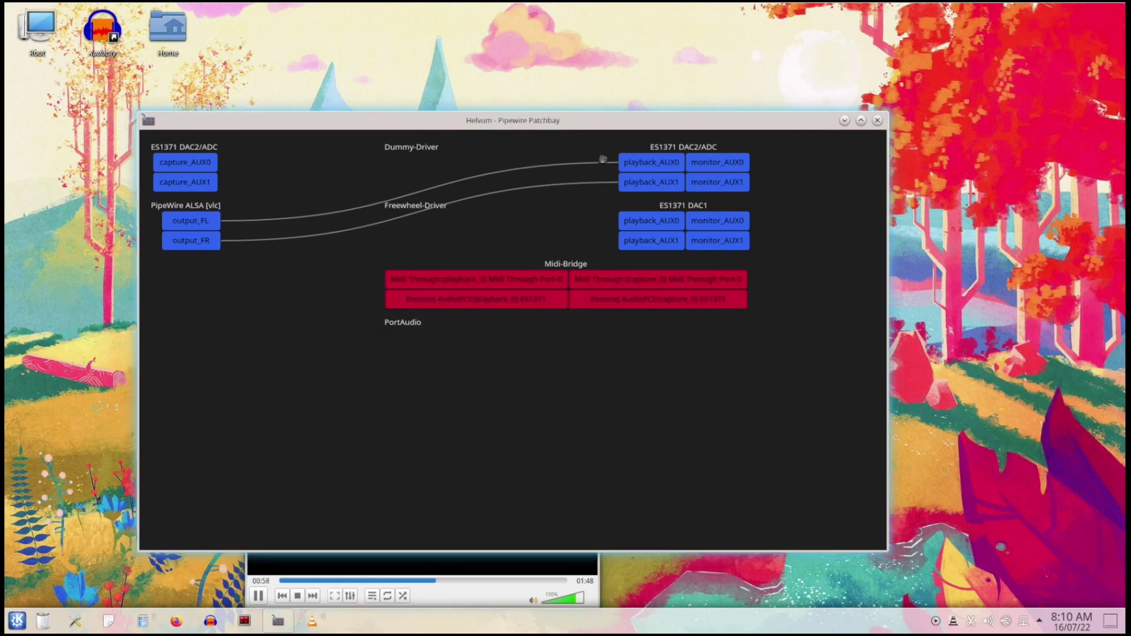